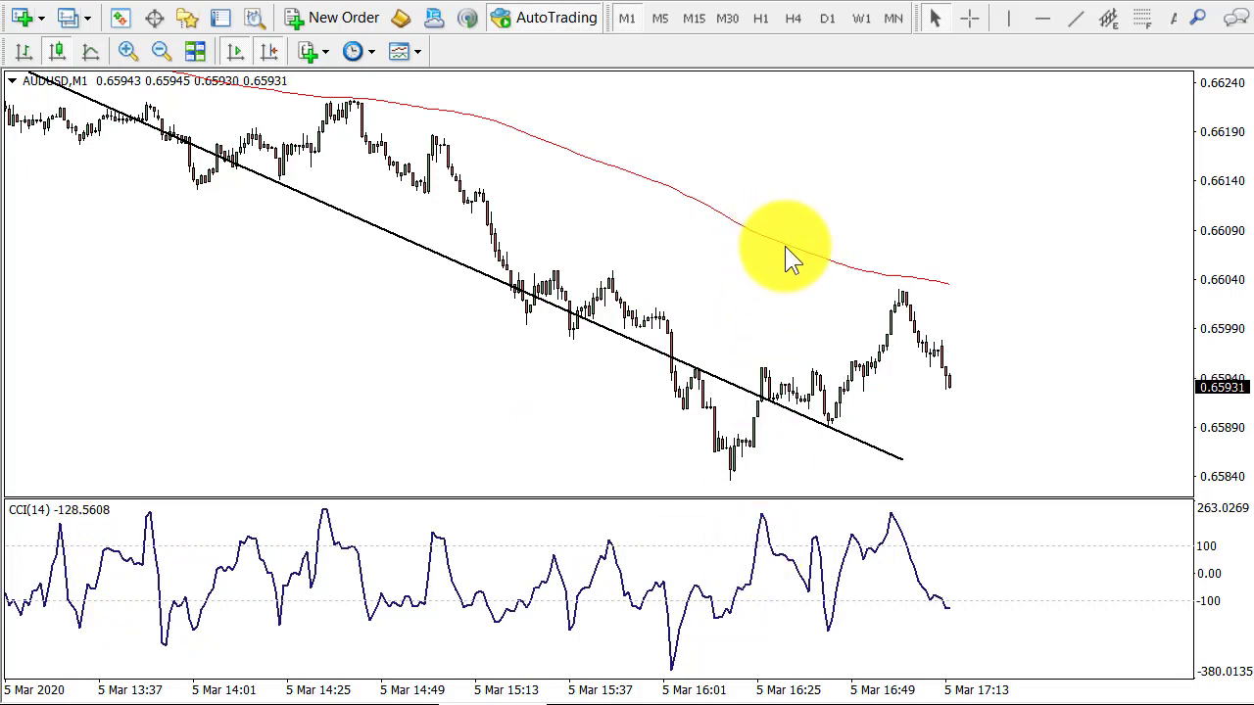
Compare the AUDUSD downtrend on the M1 and M5 timeframes
click(660, 24)
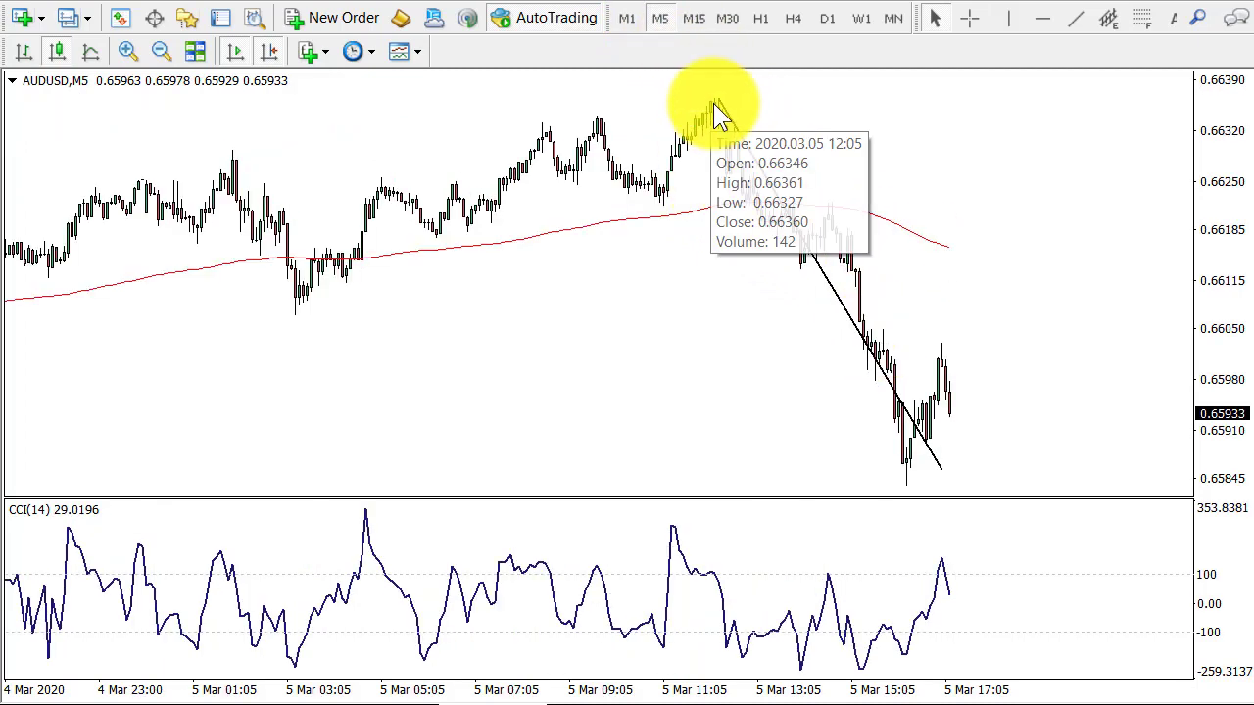
click(627, 19)
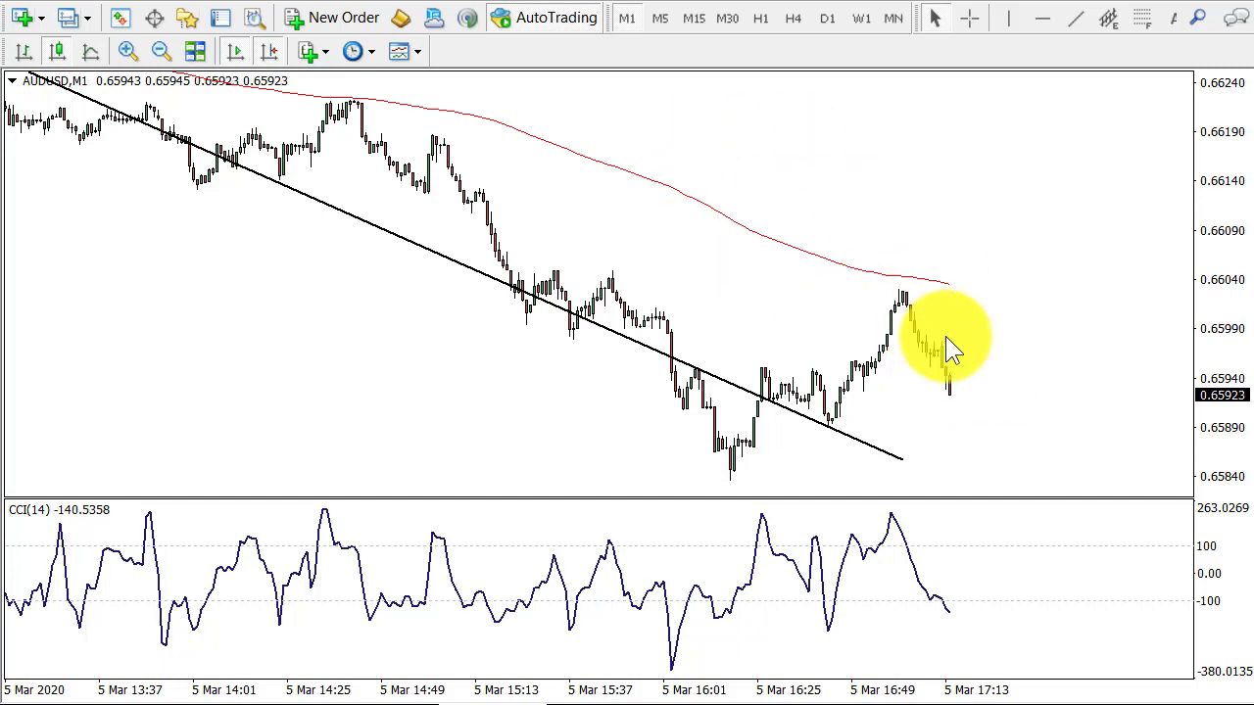
click(656, 19)
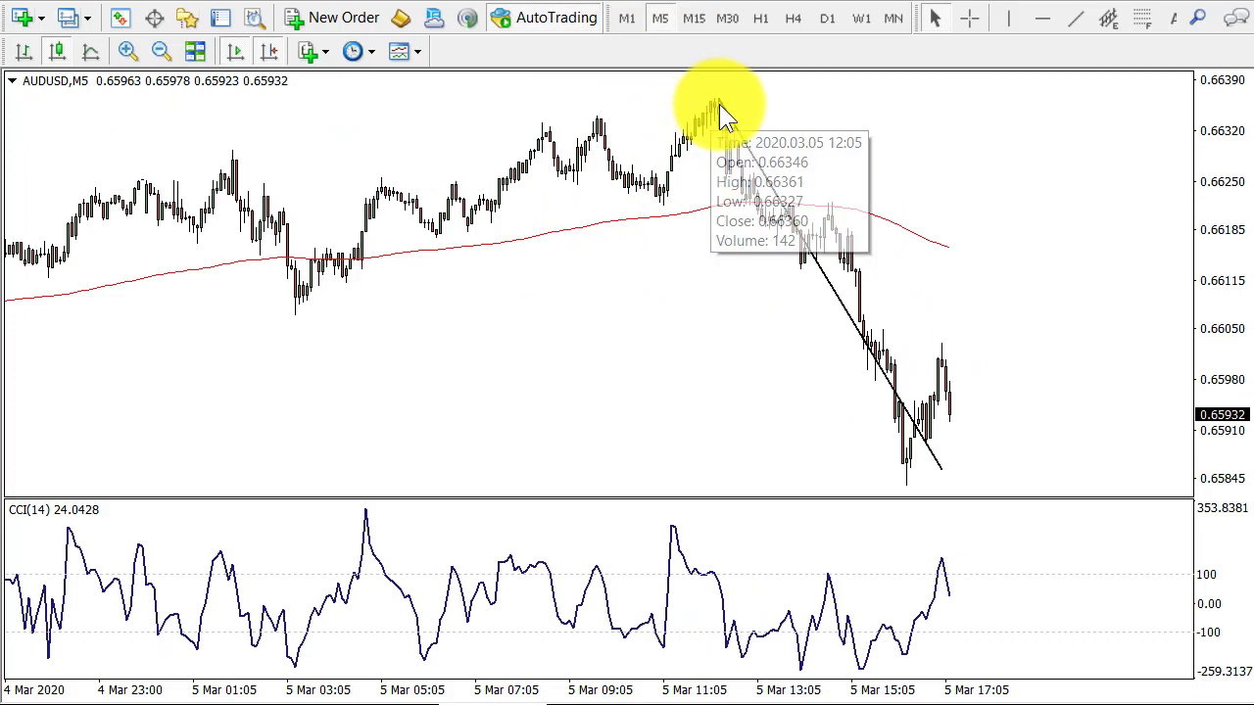
Draw a temporary trend line on the M5 chart from the 5 March swing high down past the latest candles and delete it
click(127, 51)
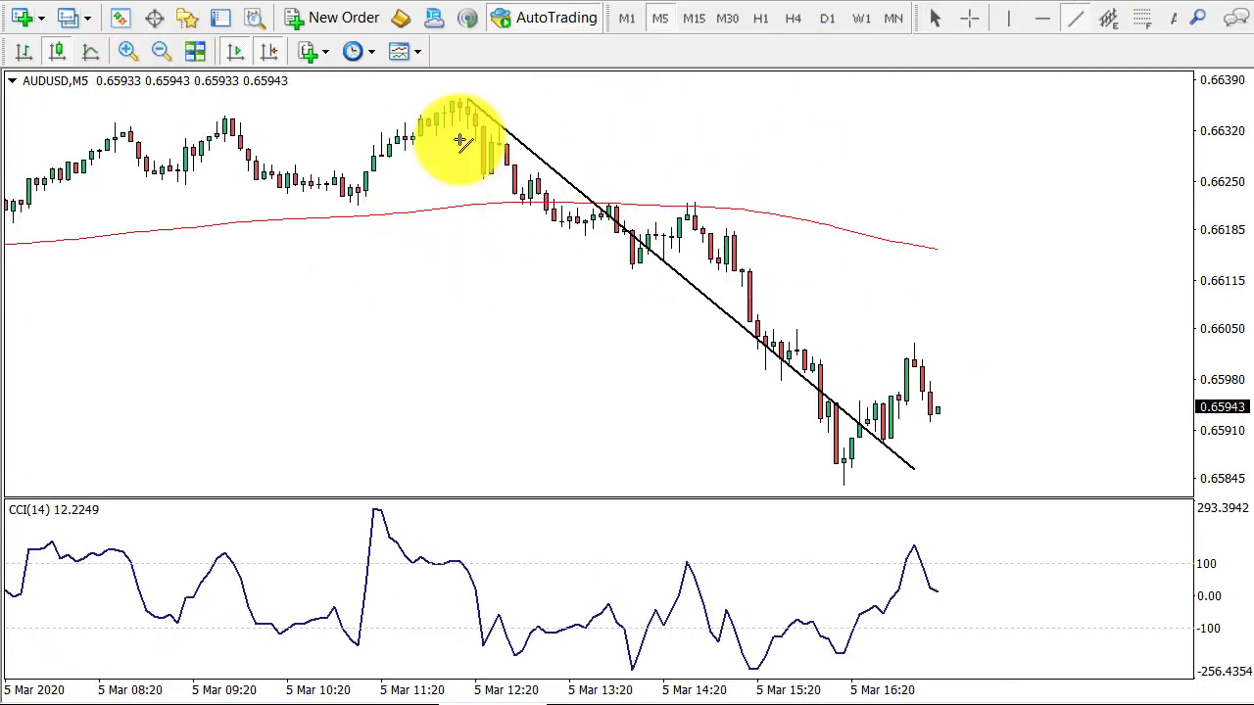
drag(468, 101, 1129, 399)
right_click(1130, 400)
click(1180, 481)
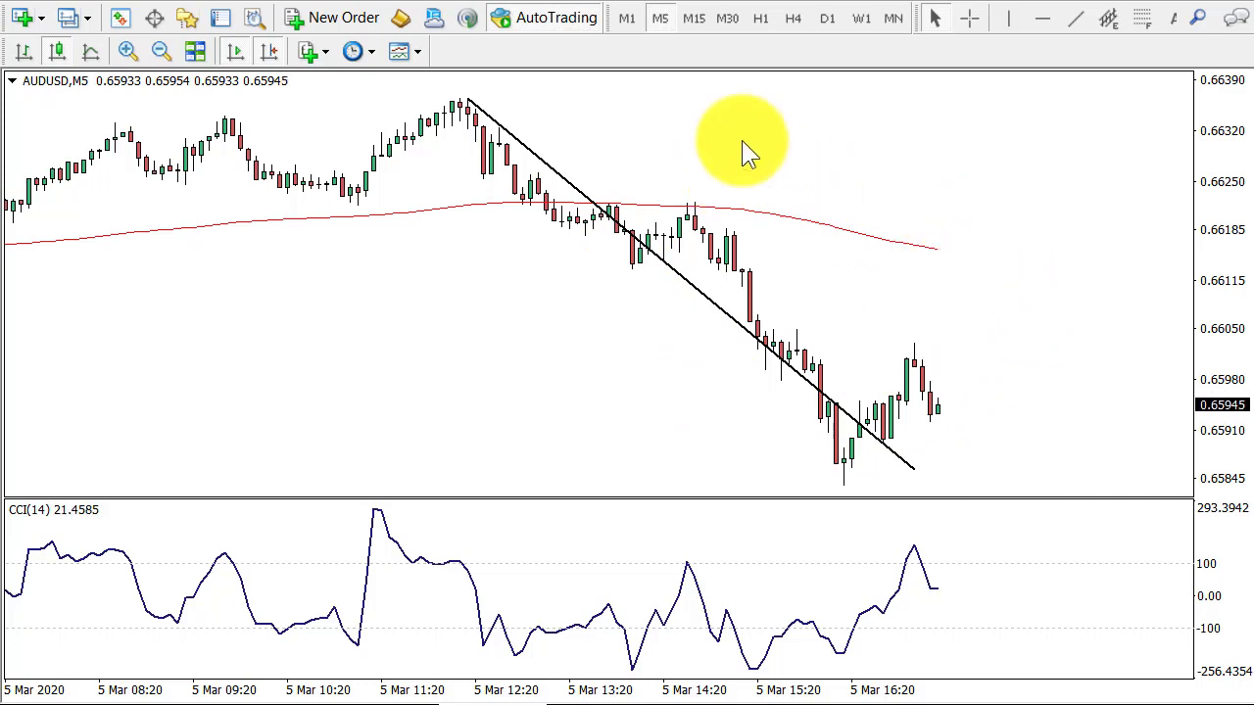
From the M1 chart, place an AUDUSD market buy order with a volume of 2.50
click(627, 18)
middle_click(978, 384)
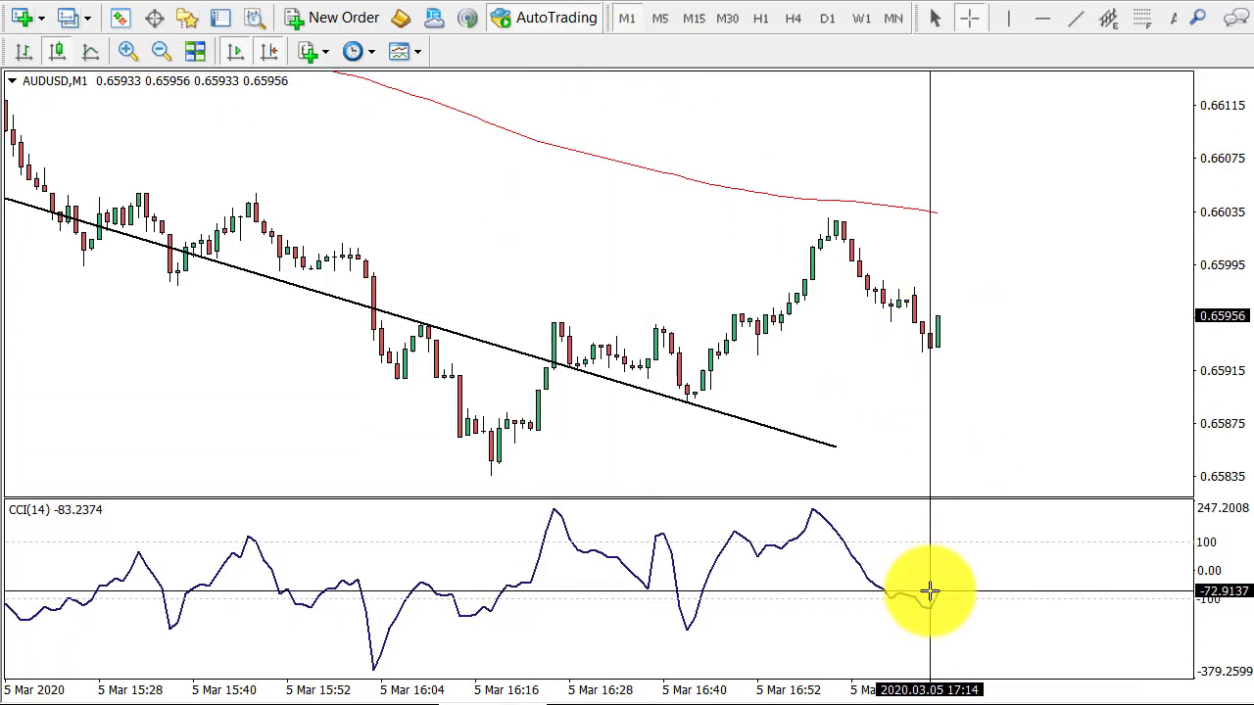
click(301, 18)
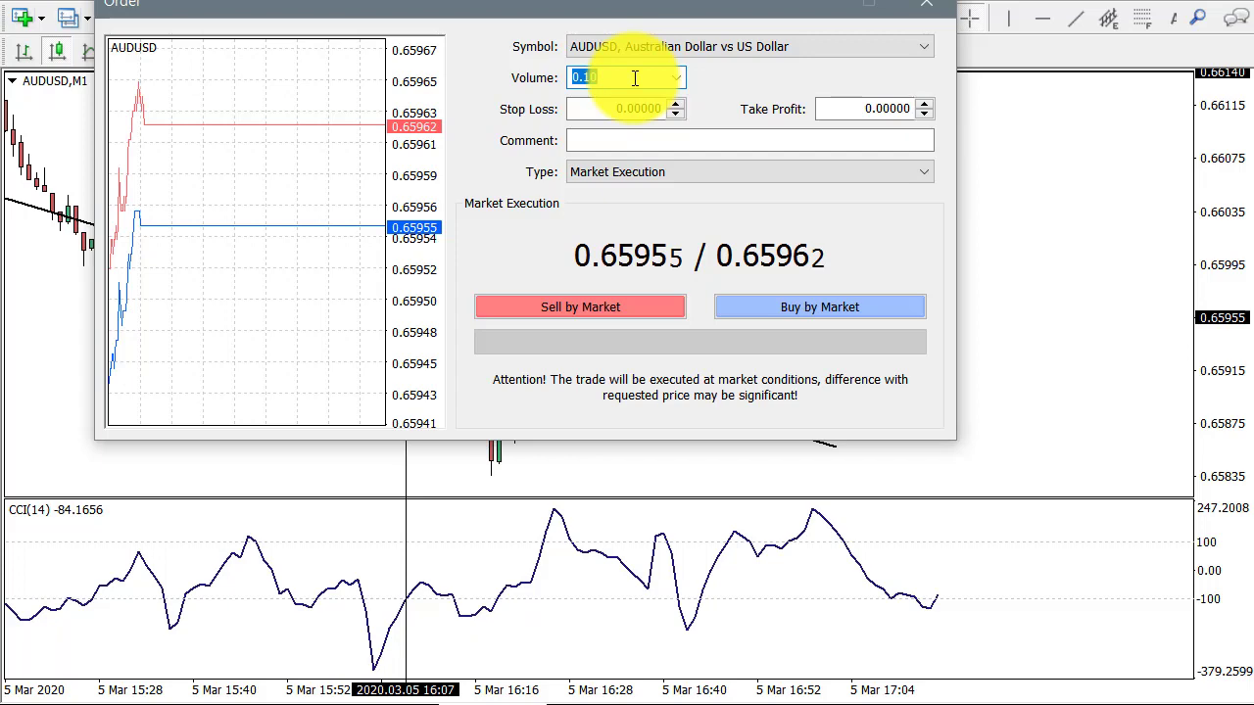
text(2.5)
drag(697, 12, 605, 47)
click(730, 347)
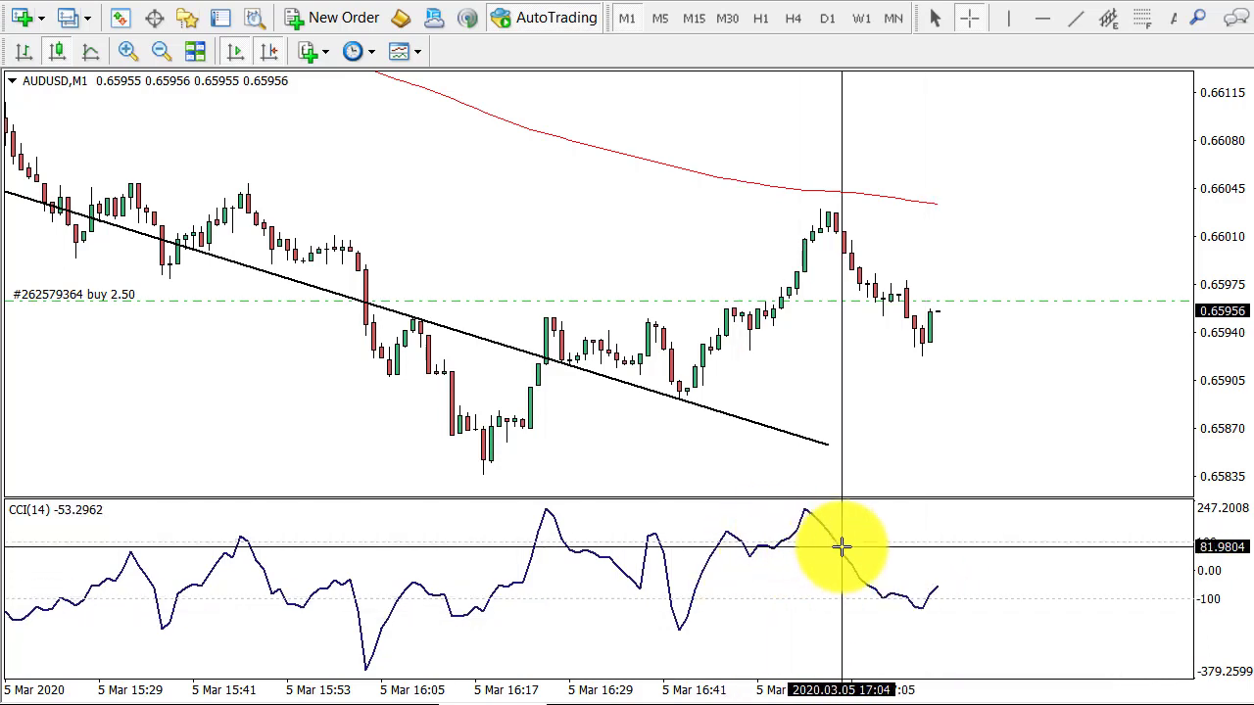
Examine the CCI and the trend line around the new buy position, comparing the M1 and M5 timeframes and earlier M1 candles
mouse_move(840, 540)
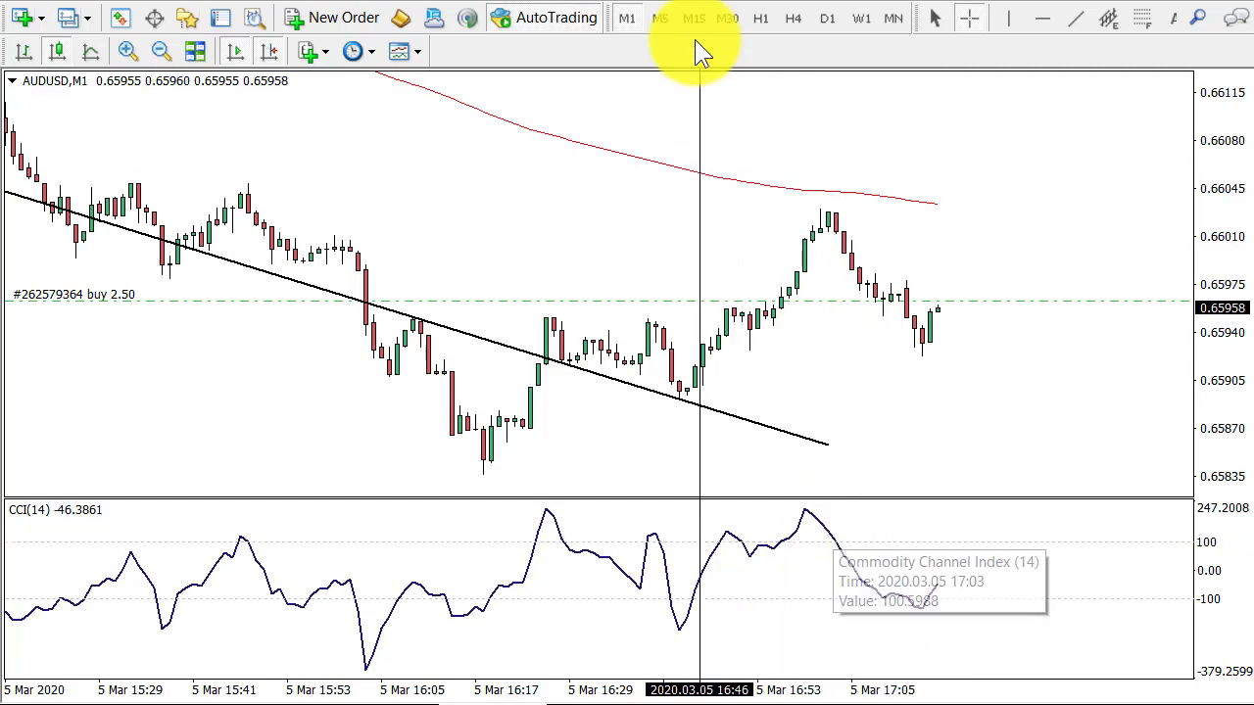
click(660, 18)
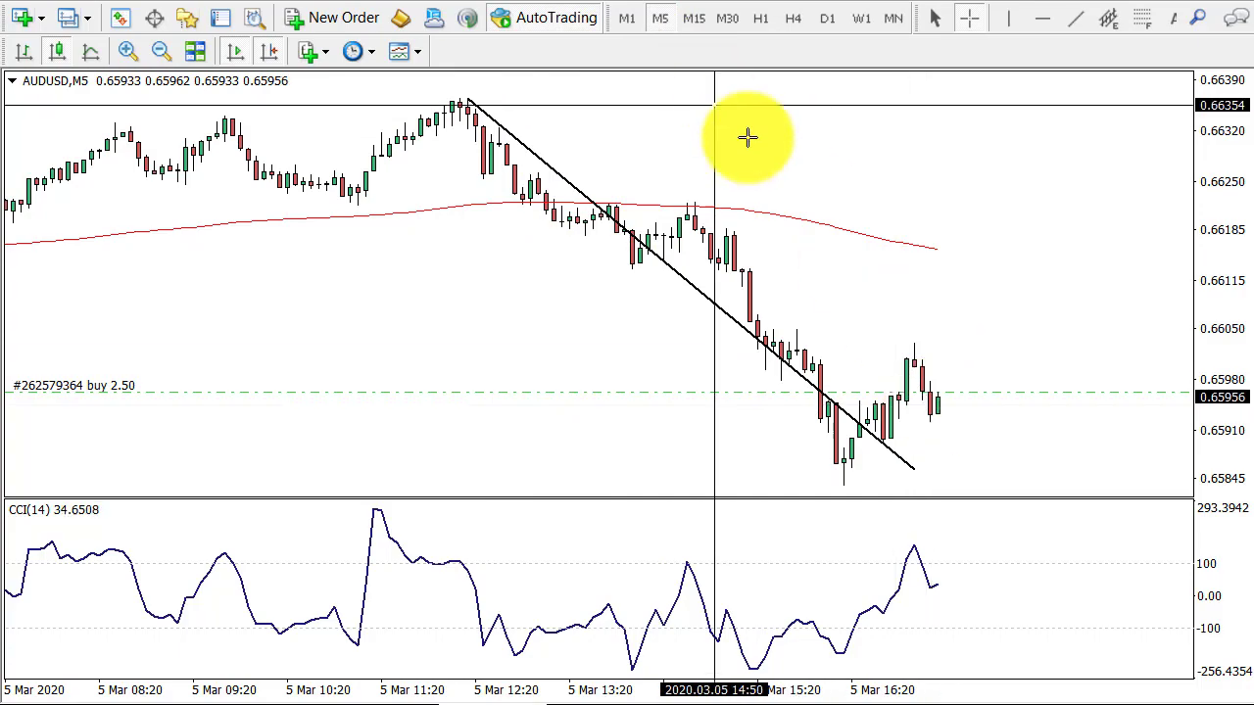
click(626, 18)
scroll(781, 257, up, 10)
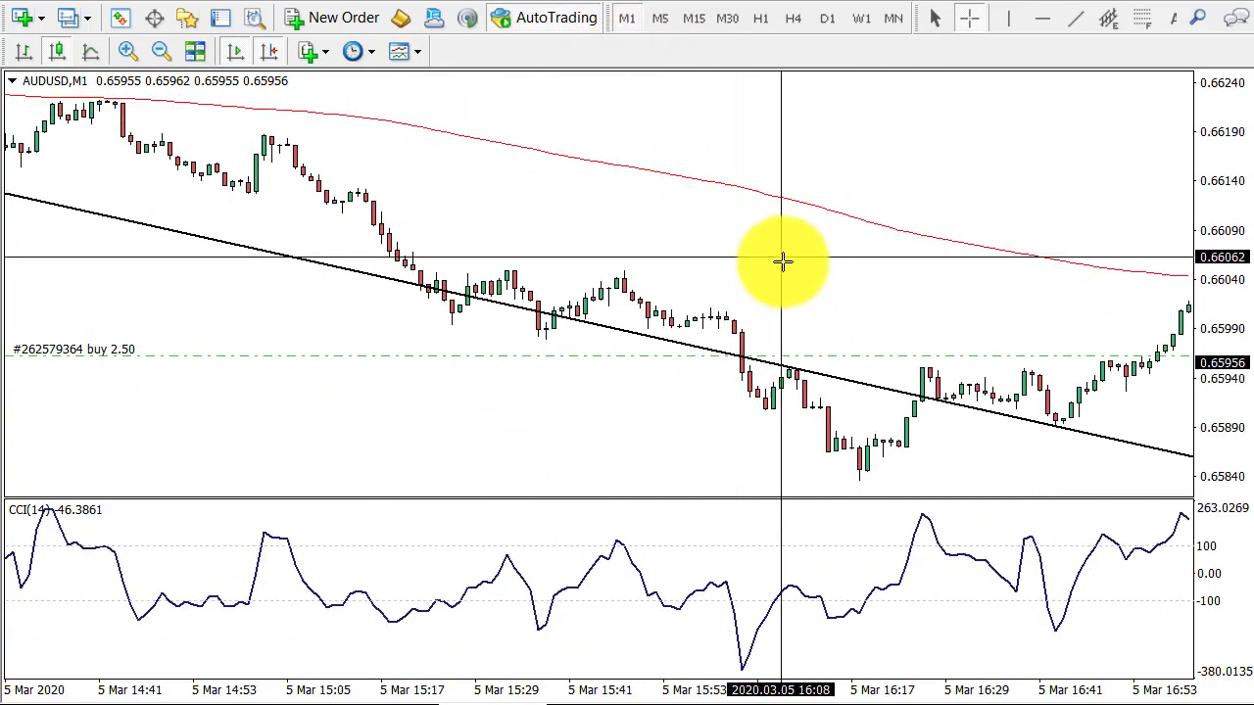
scroll(787, 269, down, 6)
click(160, 51)
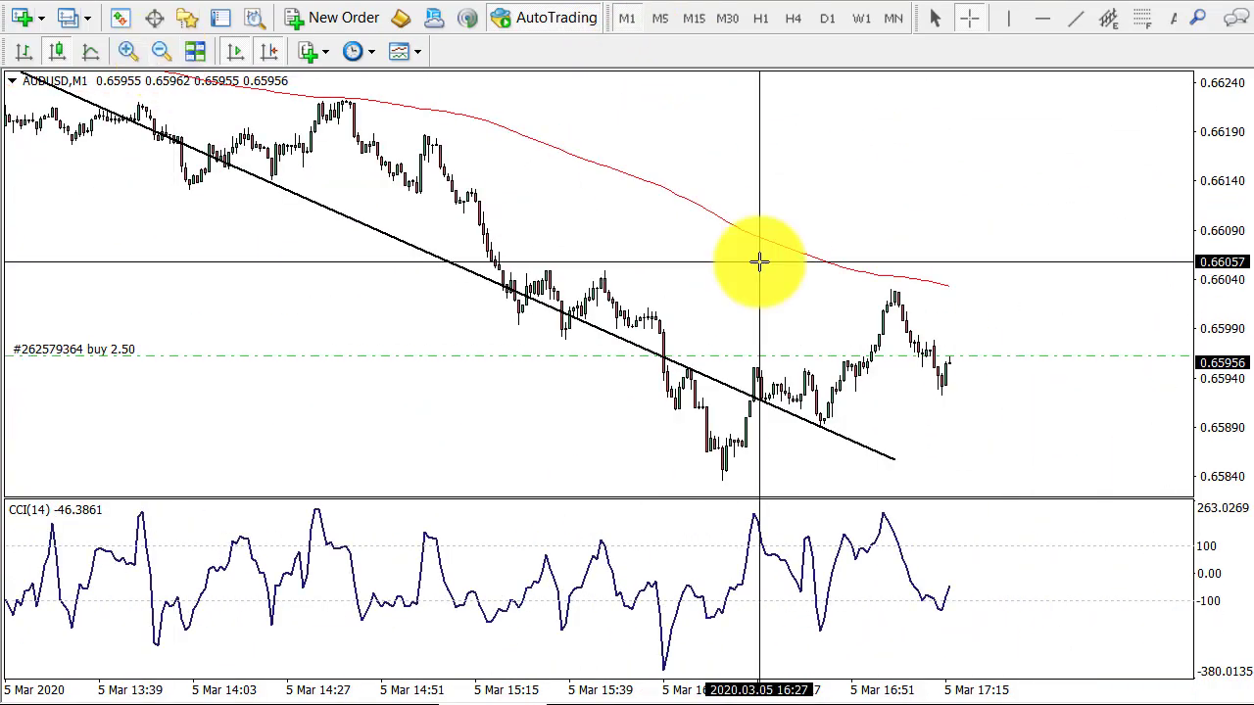
scroll(758, 261, up, 8)
scroll(758, 261, down, 3)
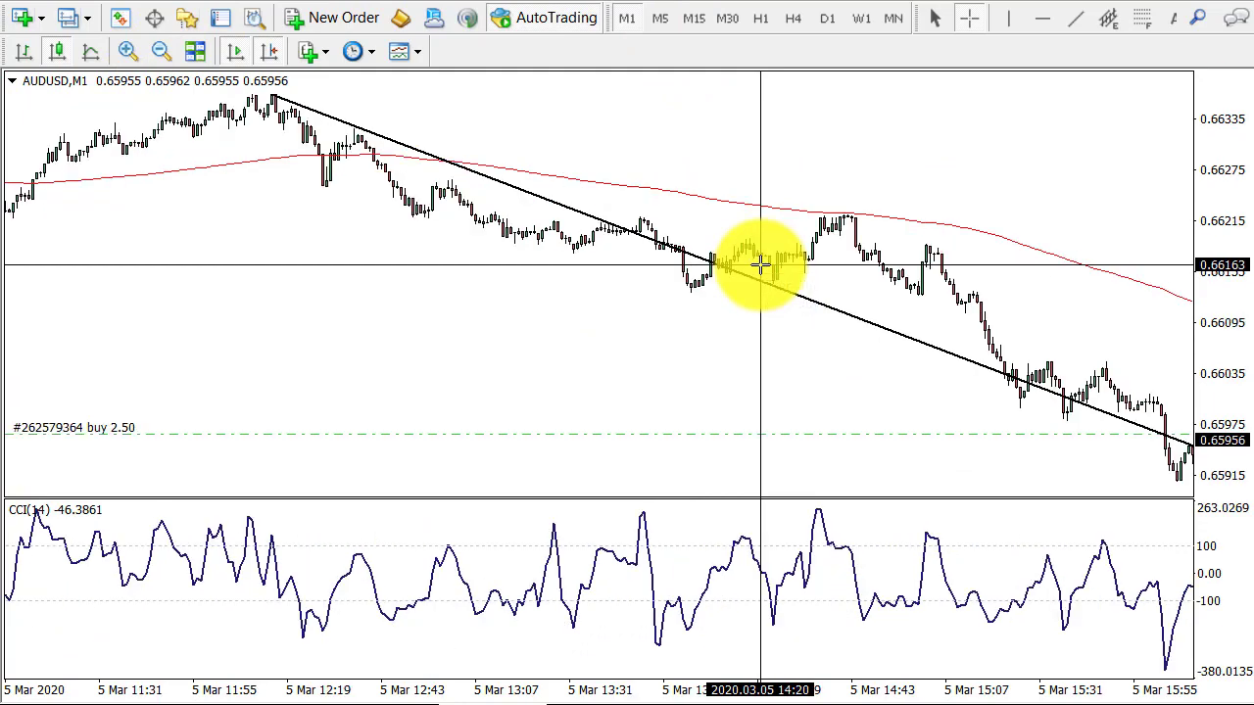
scroll(839, 264, down, 6)
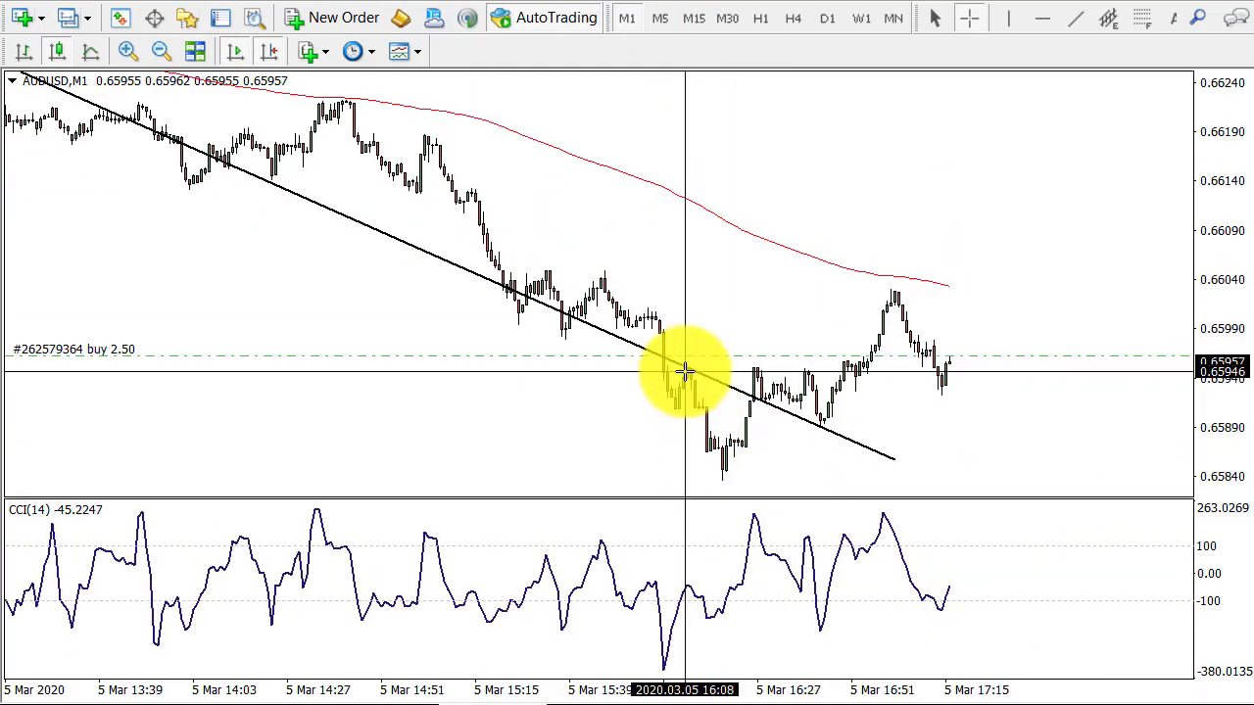
mouse_move(689, 370)
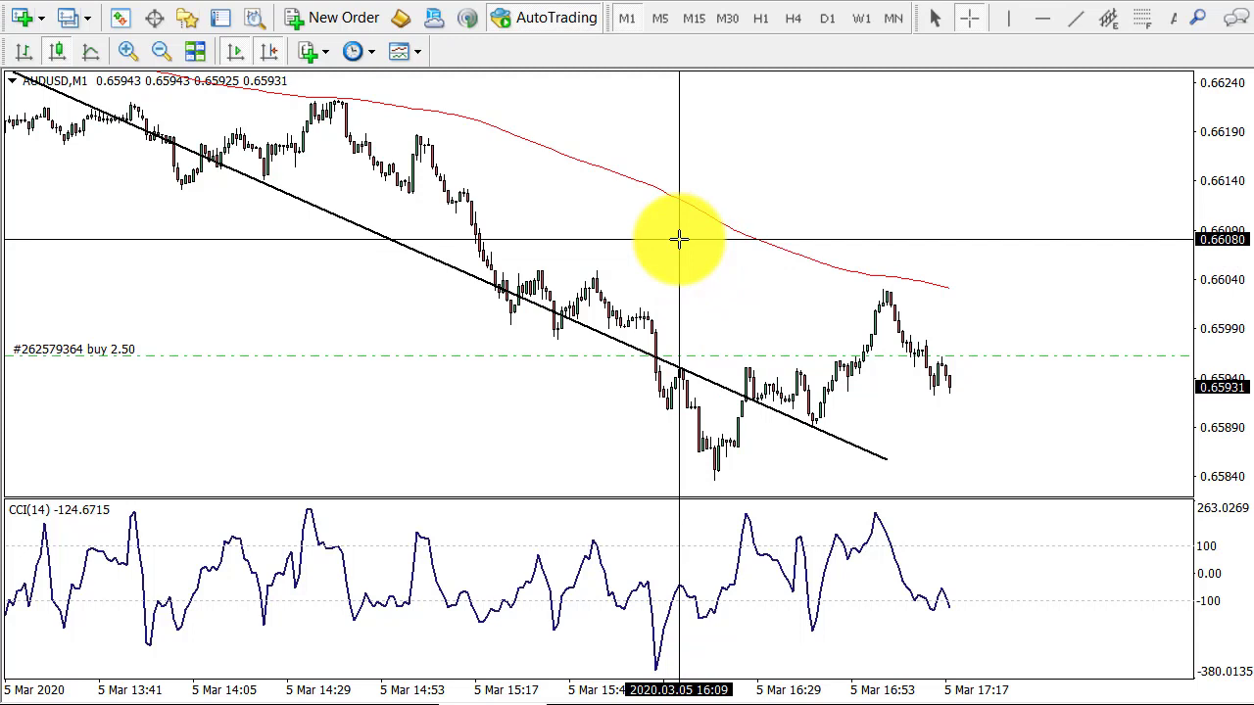
Examine the 200-period moving average and the latest CCI low on the H1 chart
click(761, 18)
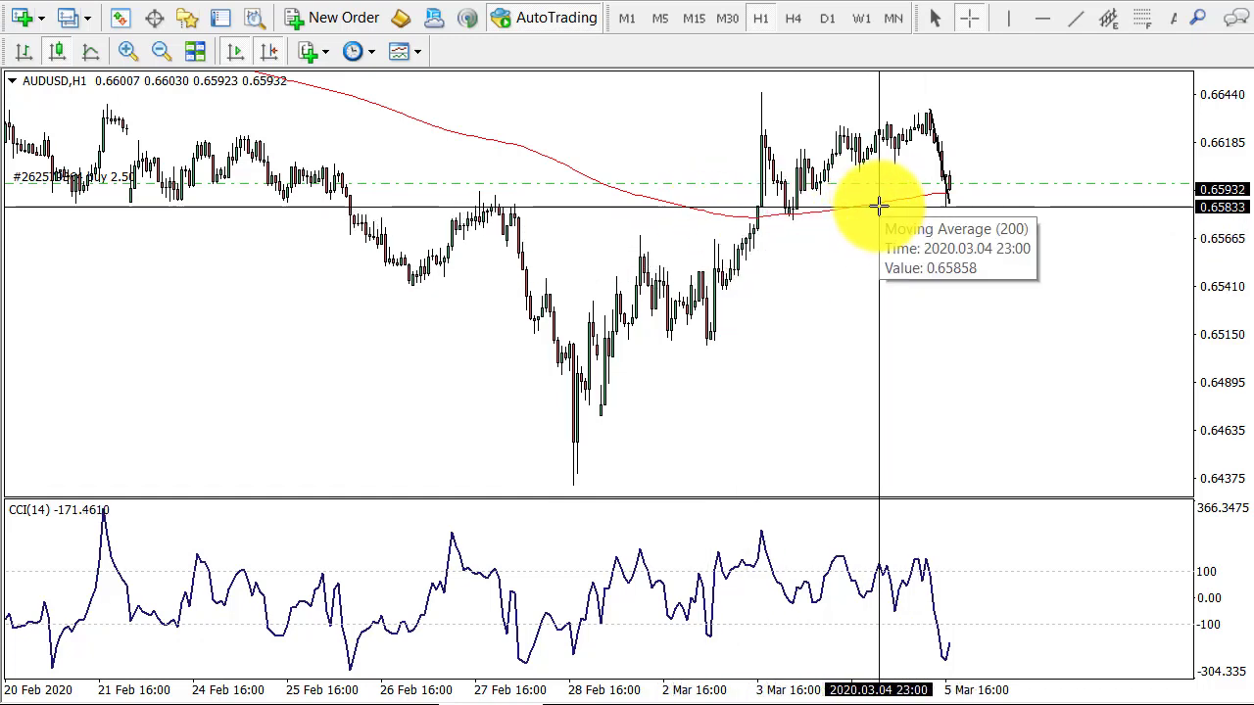
mouse_move(884, 201)
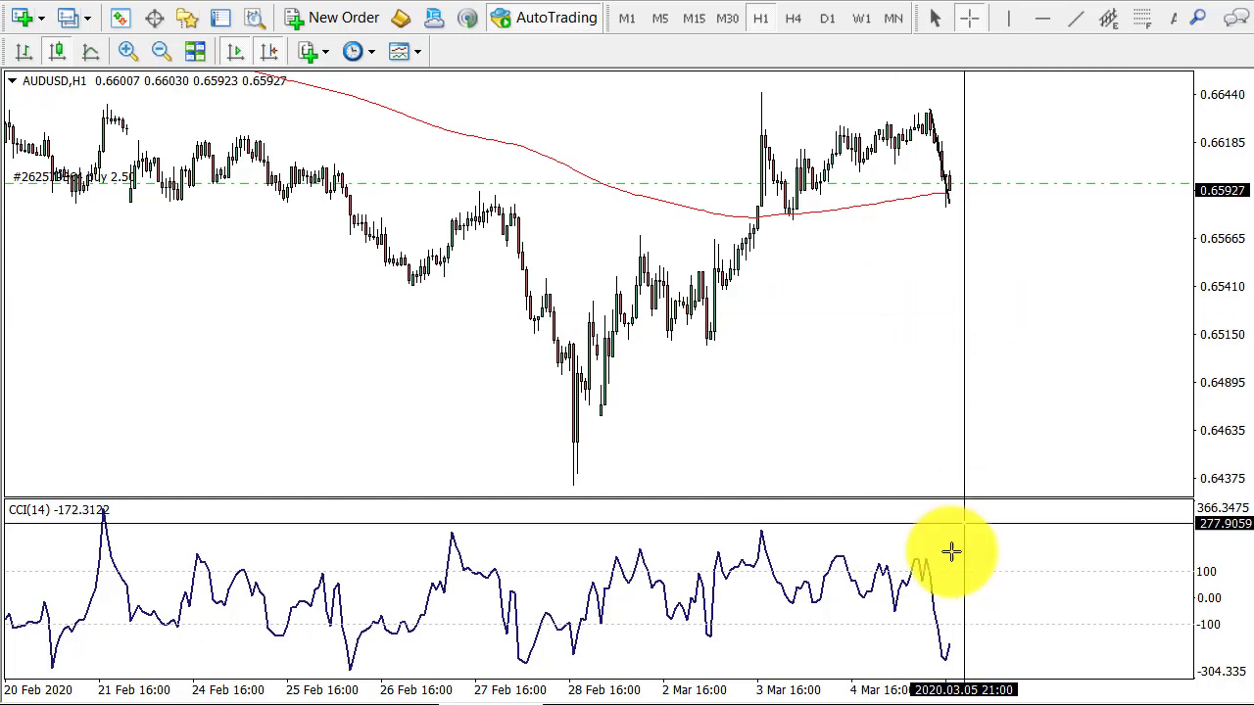
mouse_move(942, 662)
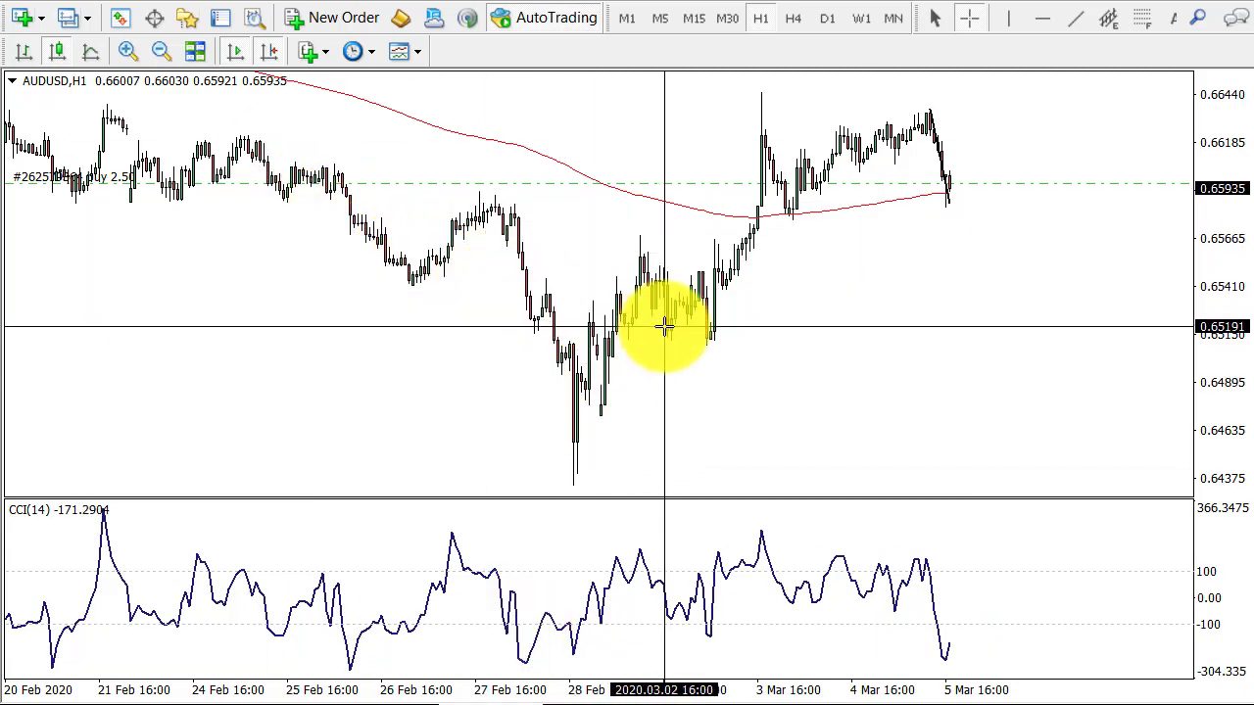
Draw a rising trend line along the 26–27 February rally on the H1 chart and compare its end with the CCI
click(1074, 18)
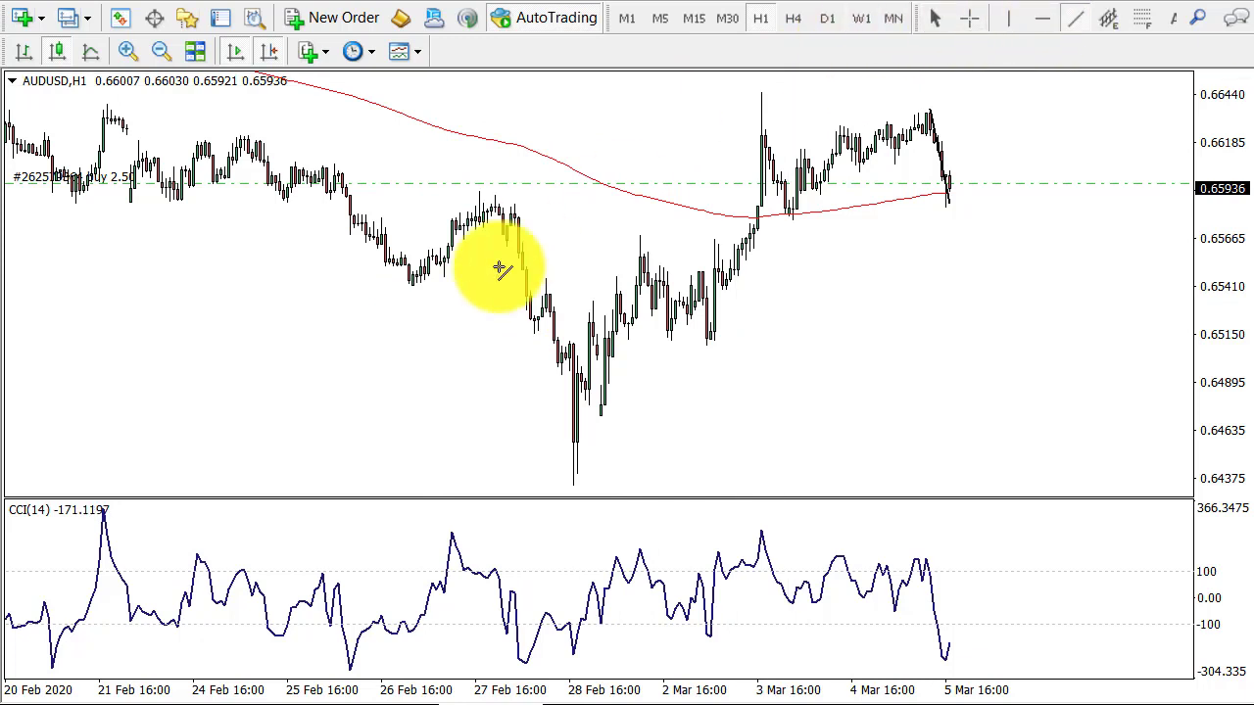
mouse_move(411, 287)
mouse_down()
mouse_move(484, 246)
mouse_move(539, 174)
mouse_move(522, 187)
mouse_up()
middle_click(514, 231)
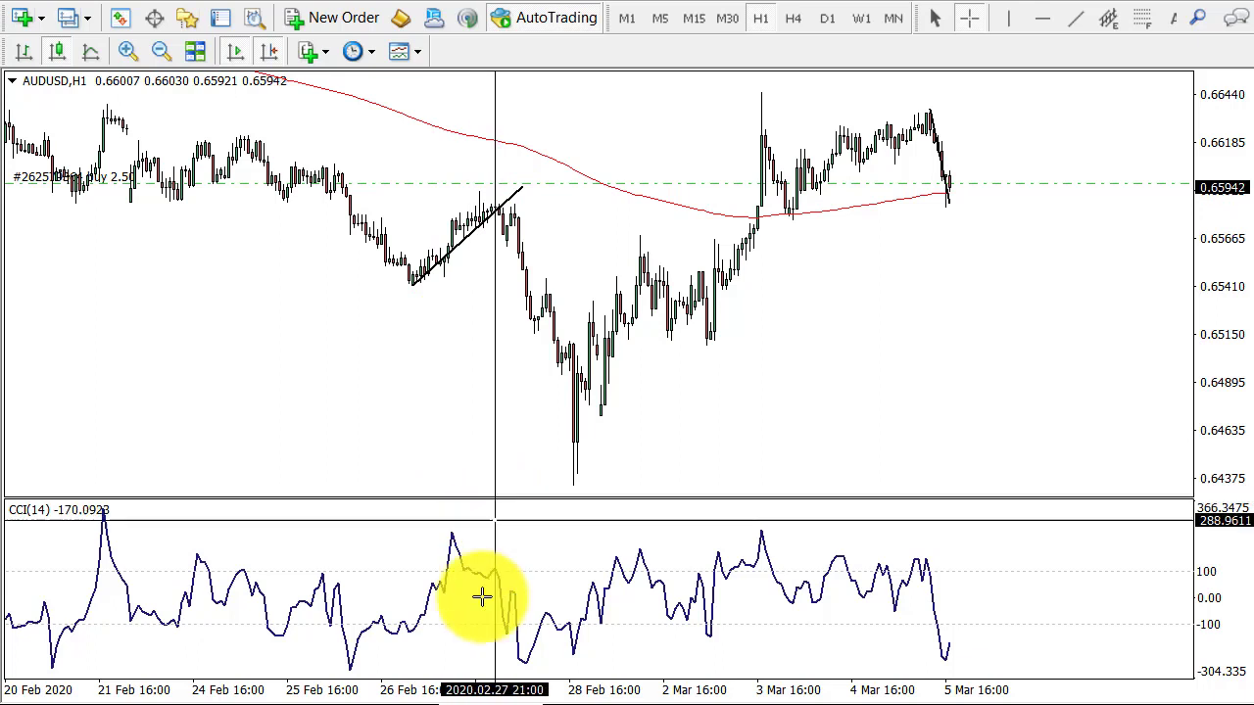
mouse_move(498, 552)
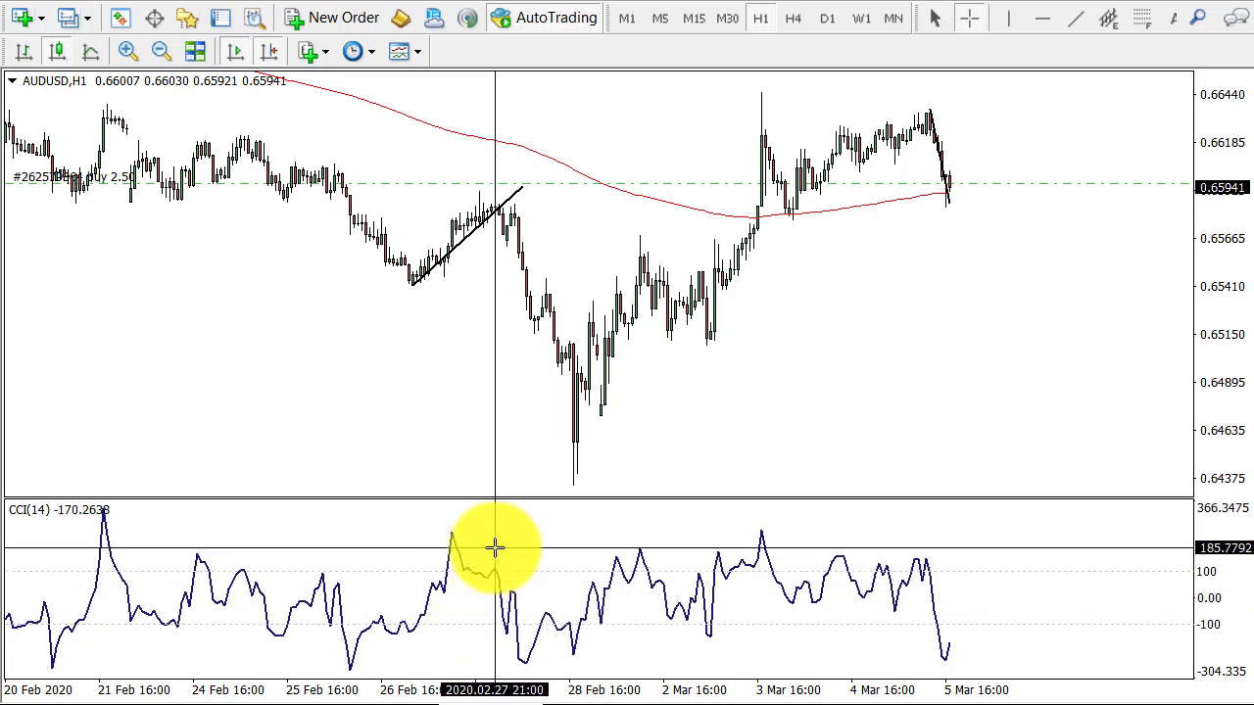
mouse_move(497, 136)
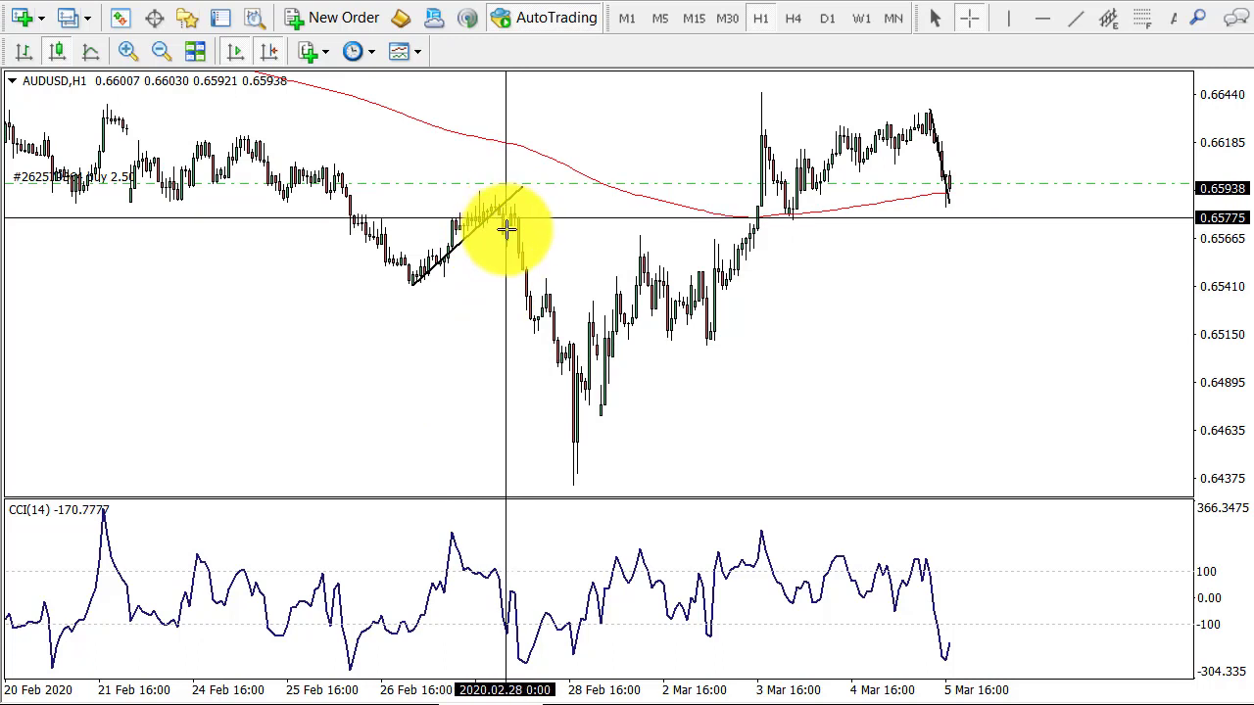
Delete the rising trend line over the February rally from the H1 chart
key(Escape)
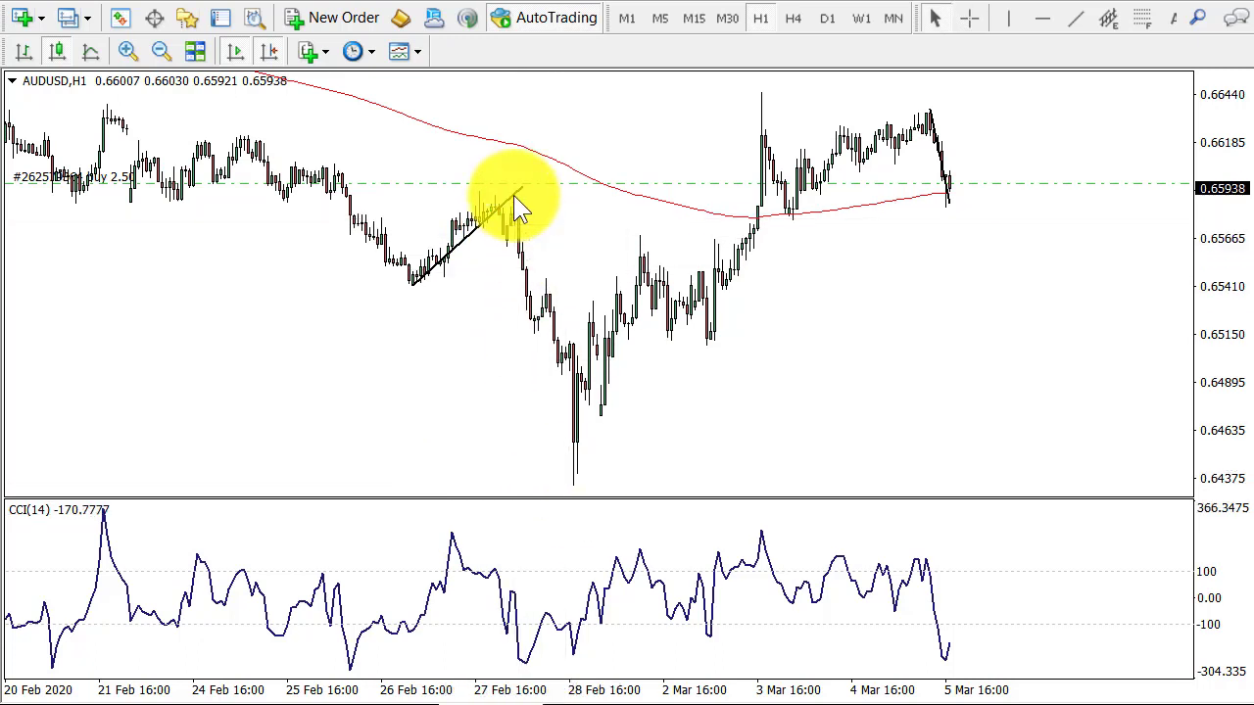
right_click(516, 203)
click(568, 277)
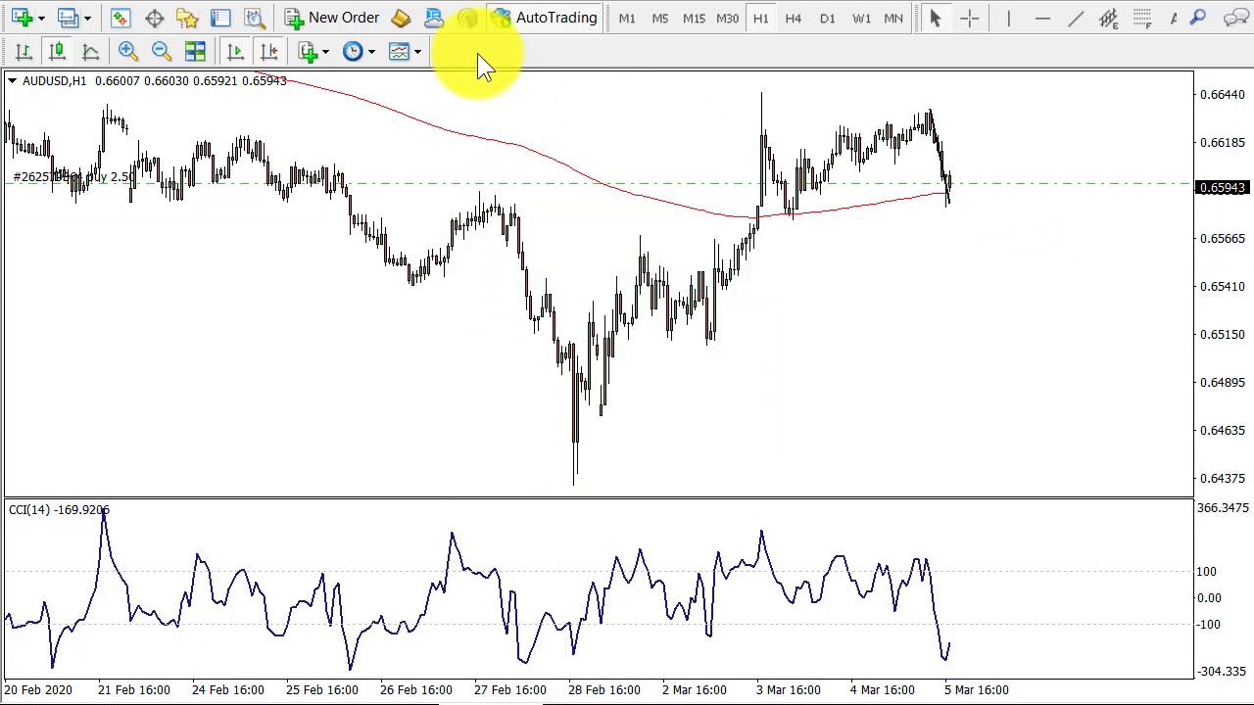
On the M1 chart, set the buy position's stop loss to 0.65815, below the recent swing low, and inspect its placement
click(628, 22)
key(ctrl+f)
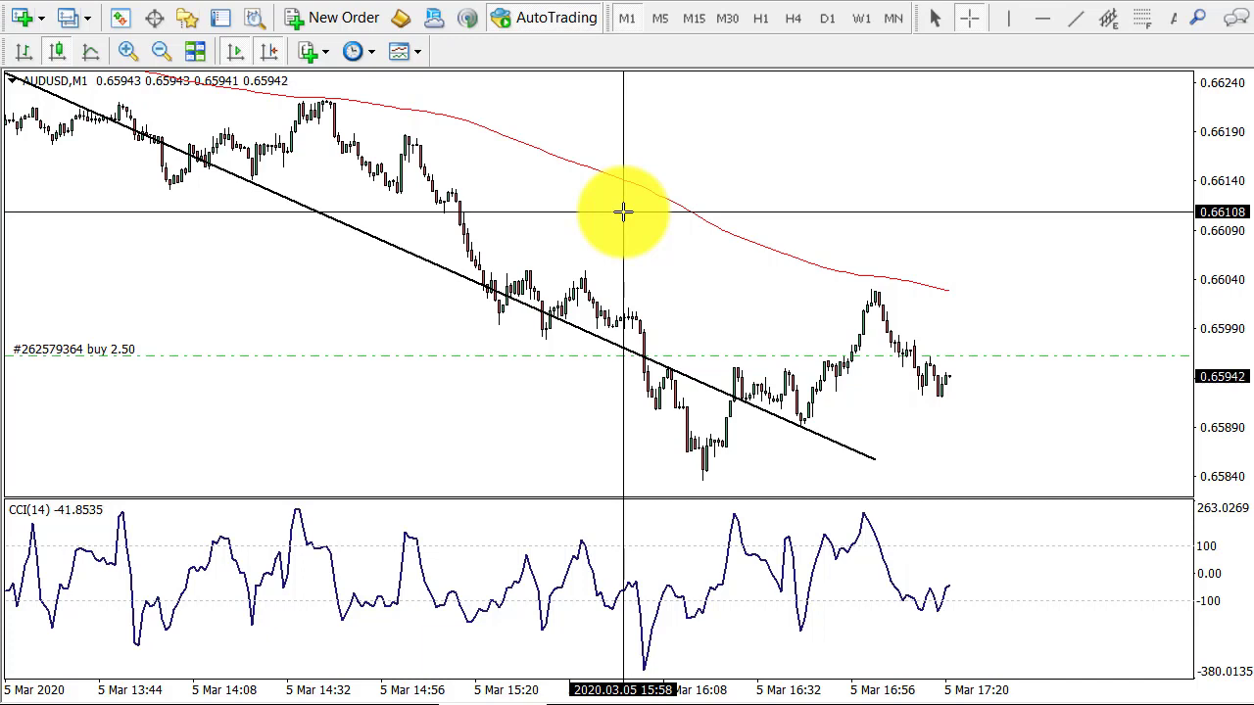
middle_click(505, 480)
double_click(578, 357)
click(616, 376)
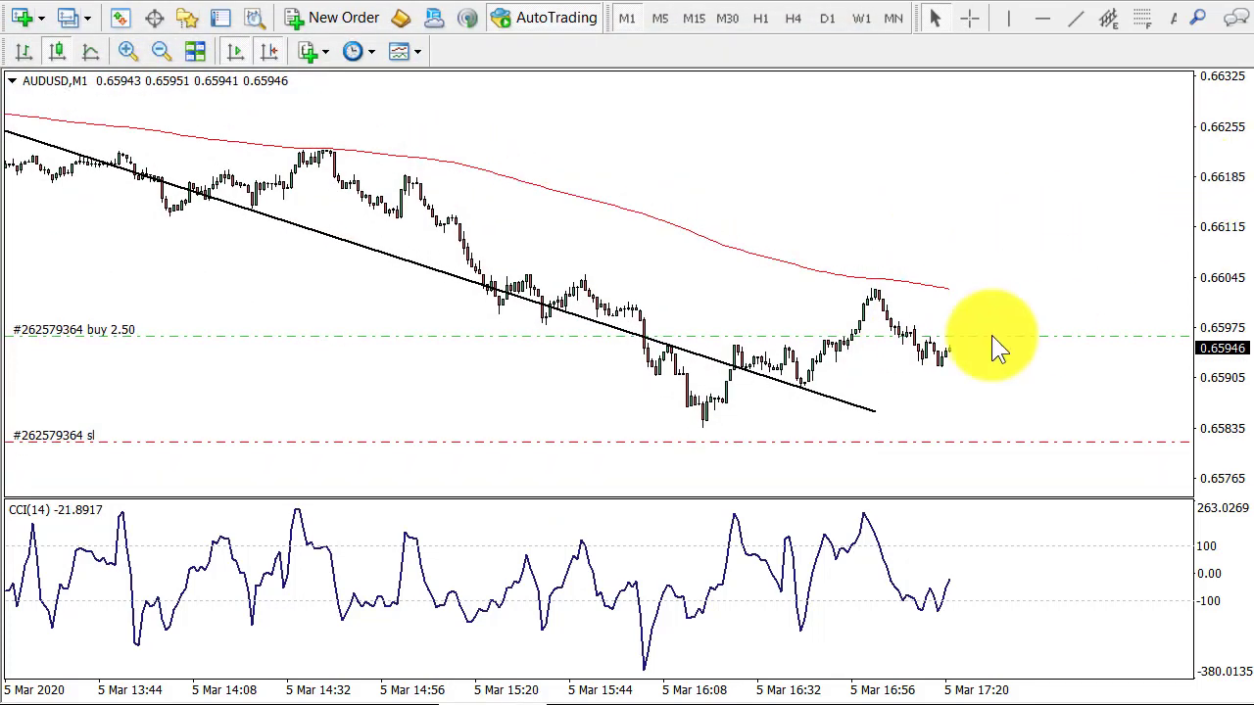
middle_click(941, 390)
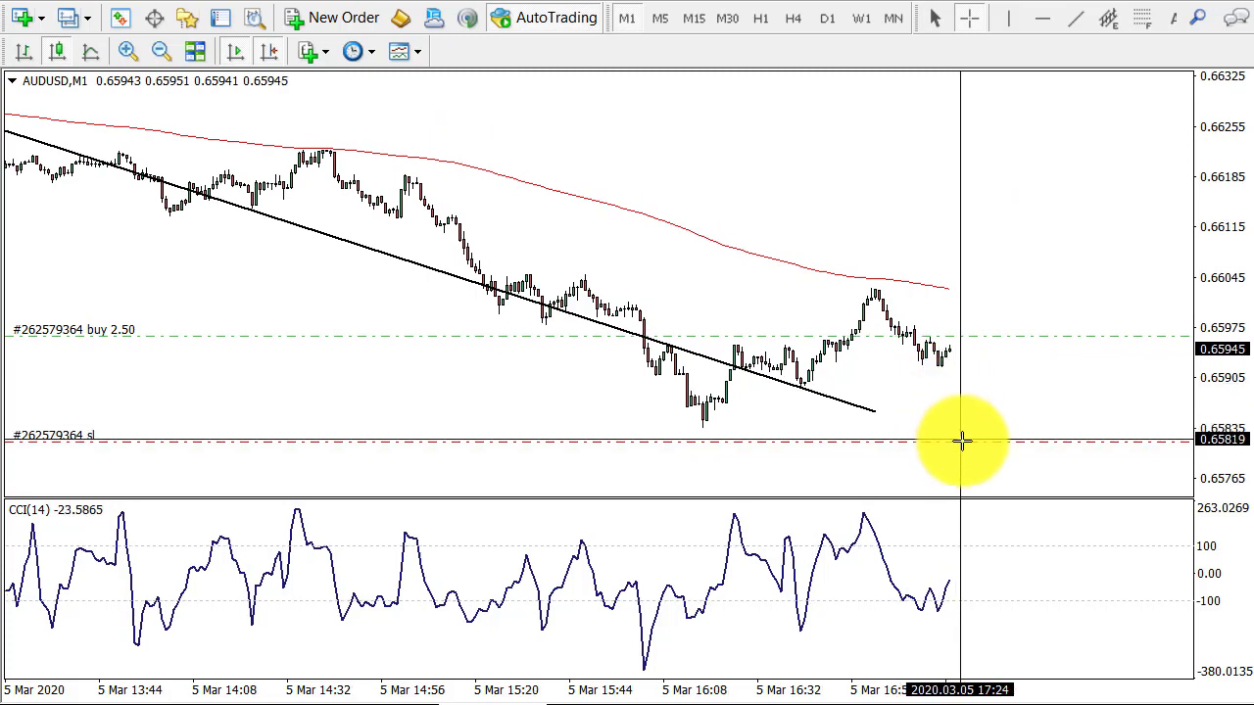
middle_click(1021, 250)
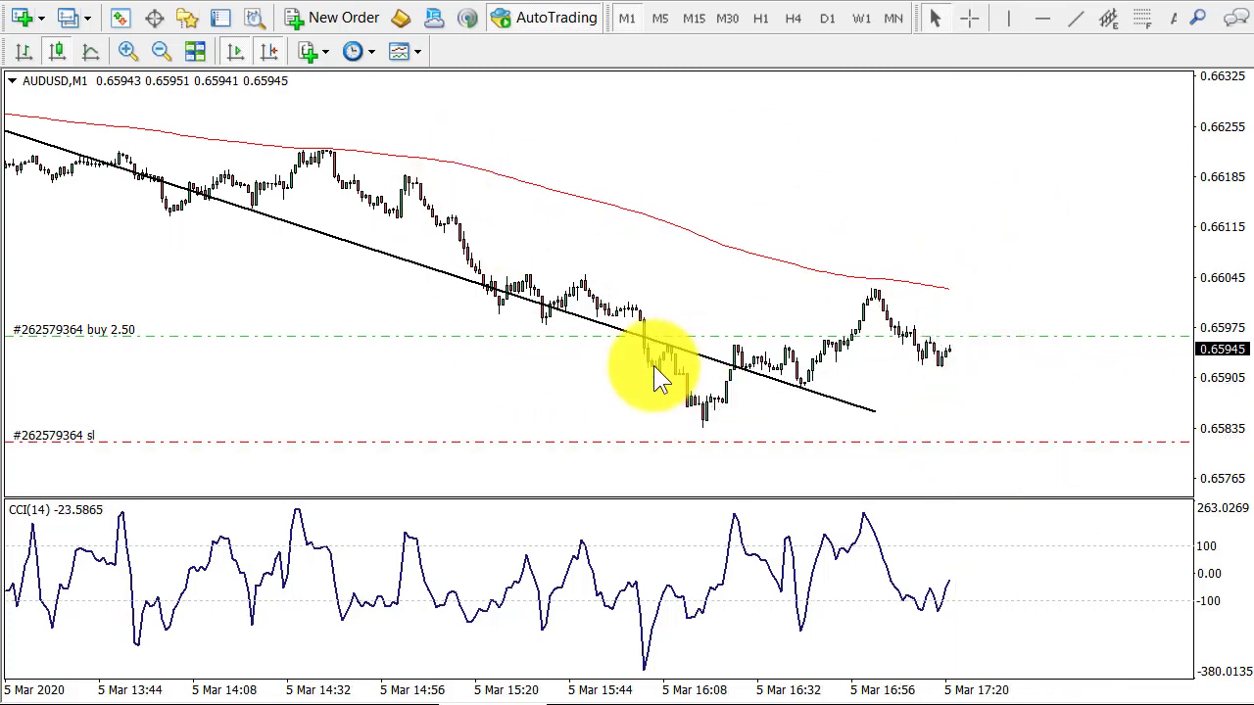
middle_click(964, 414)
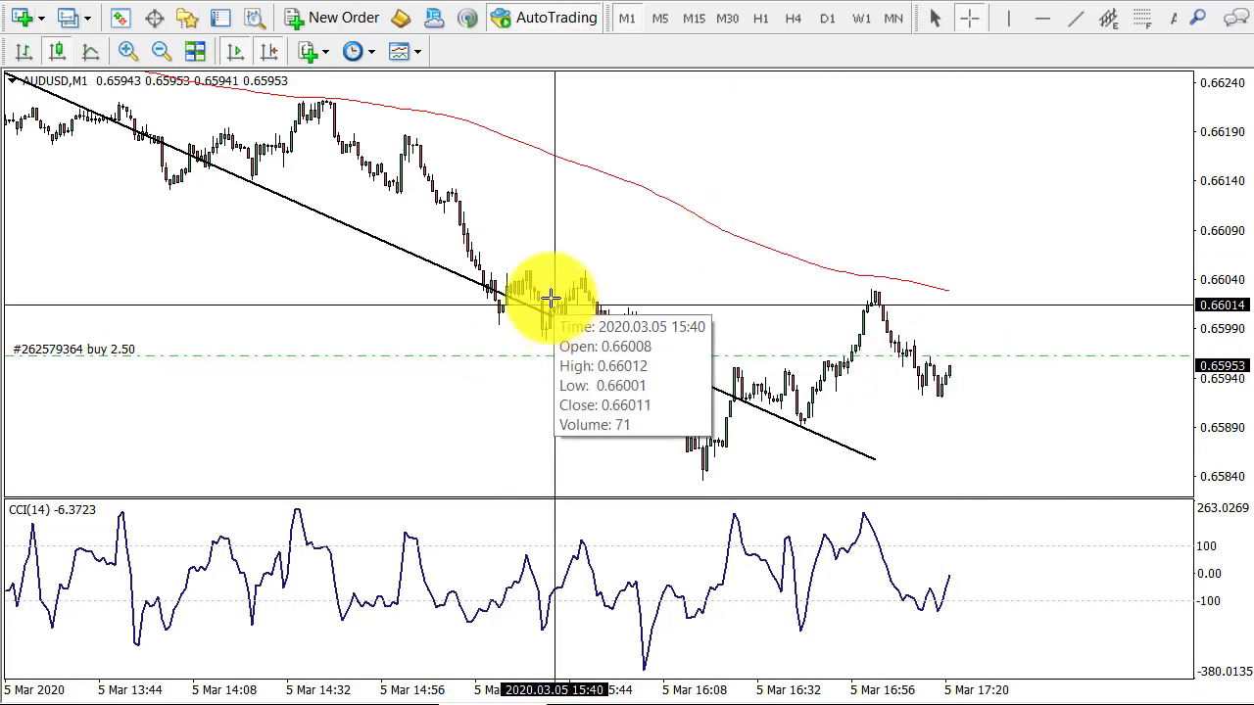
On the H1 chart, set the buy position's take profit at the 5 March swing high
click(762, 22)
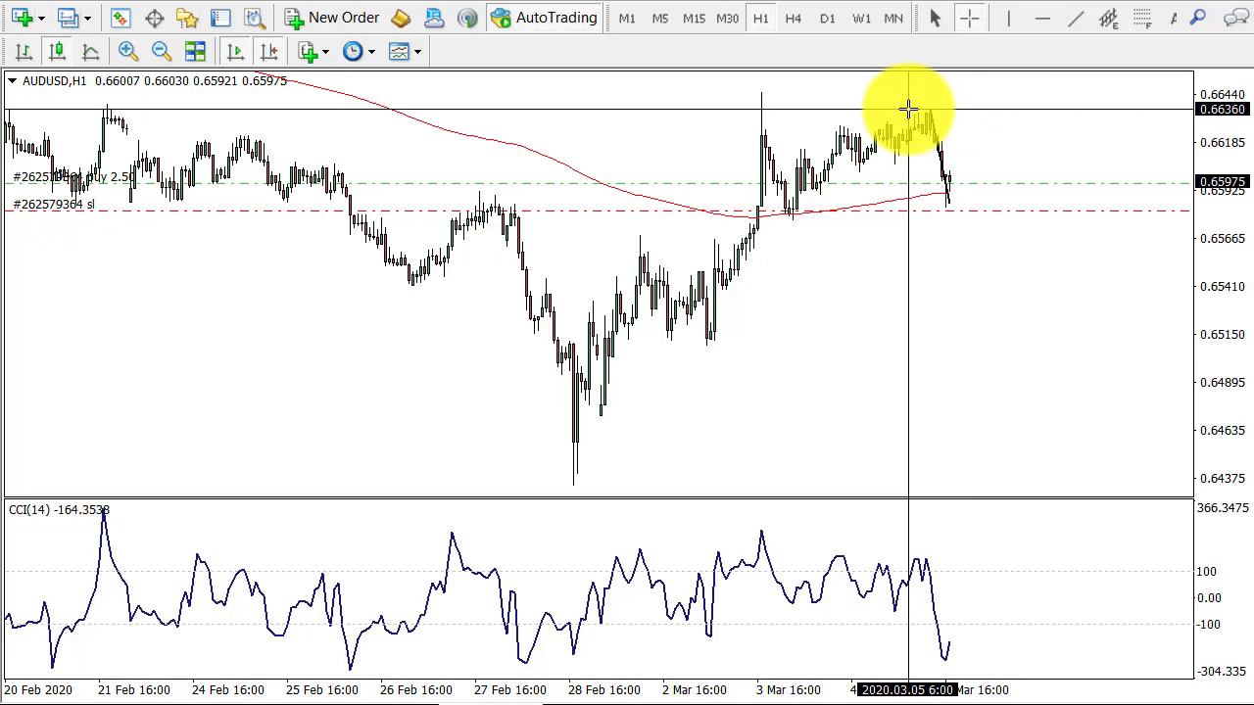
double_click(1066, 193)
click(801, 369)
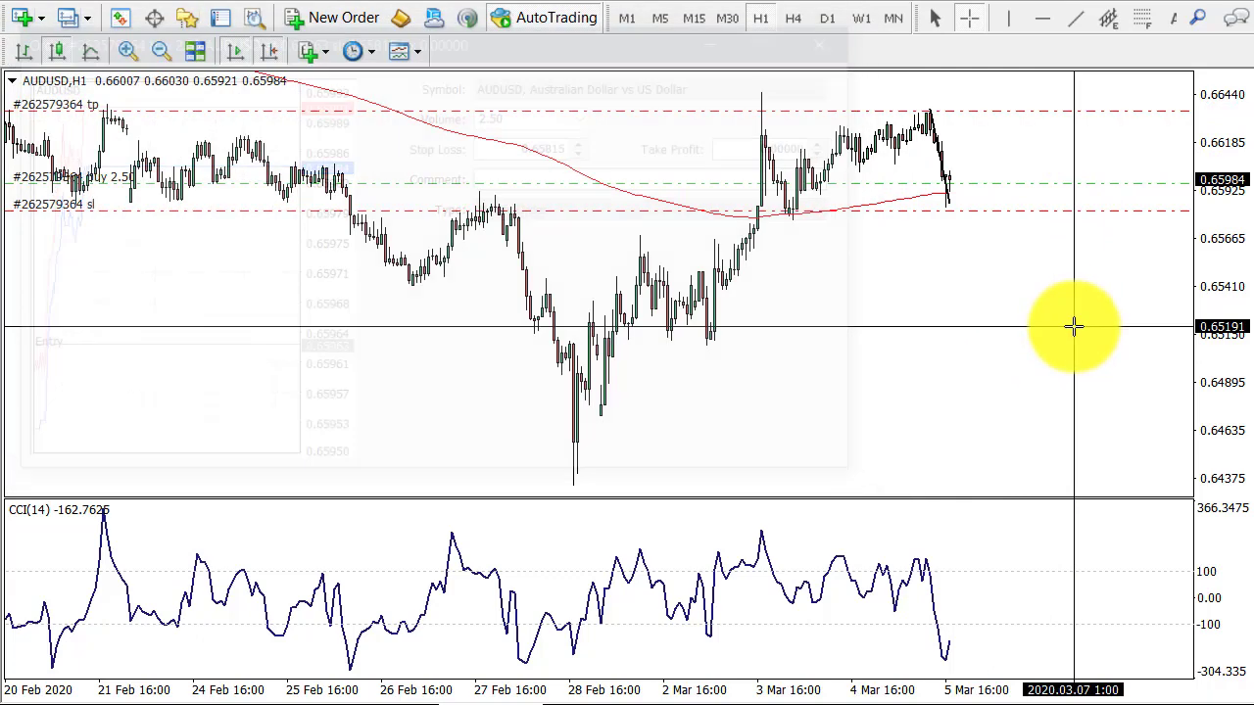
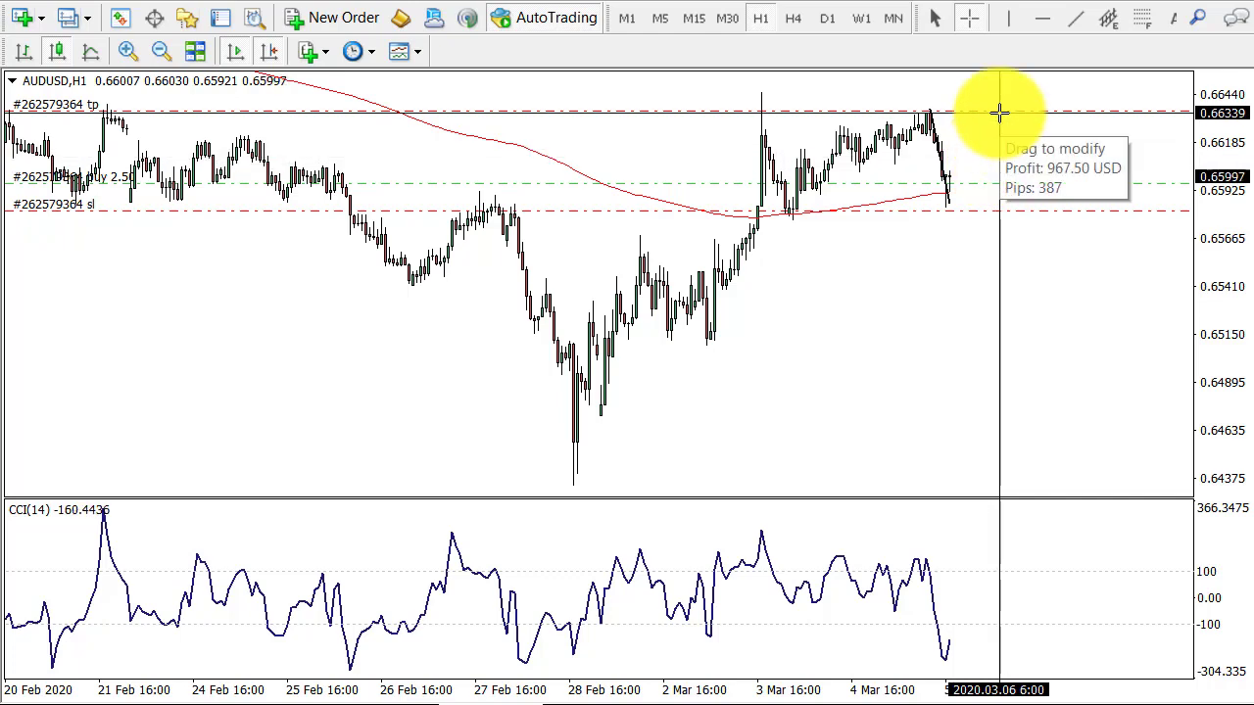
Return to the M1 chart and examine the current price against the buy entry and the moving average
click(628, 18)
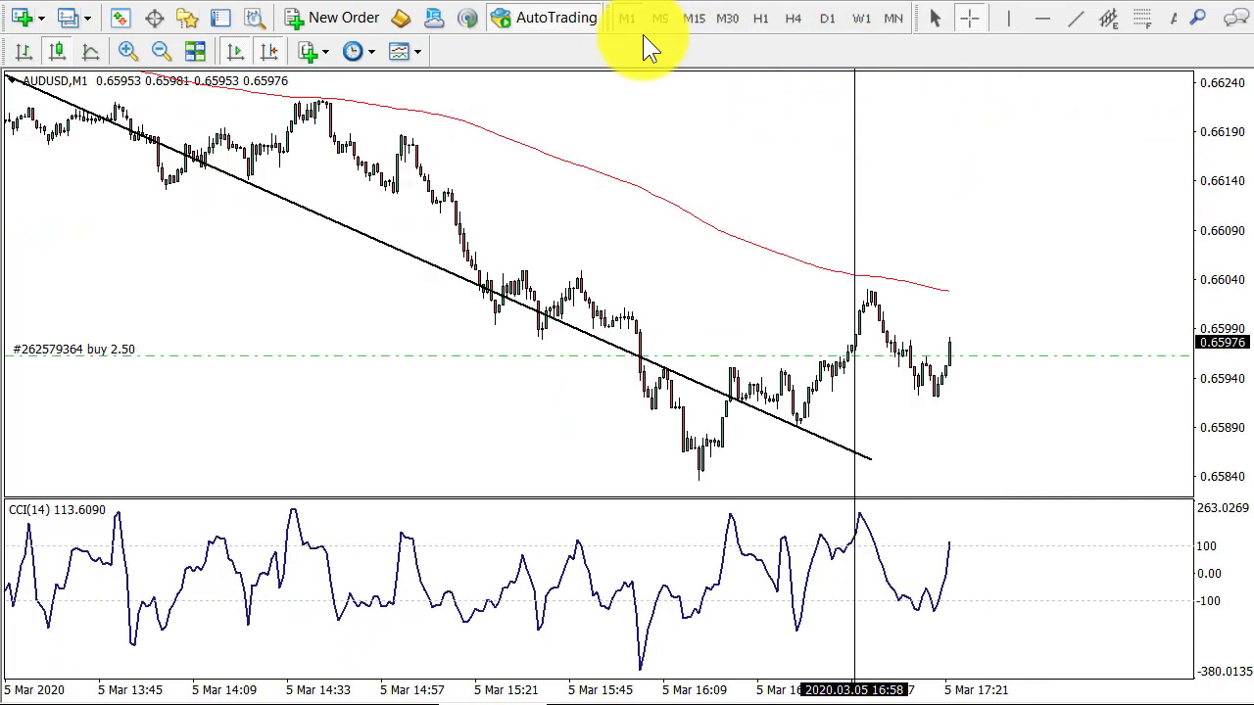
key(Escape)
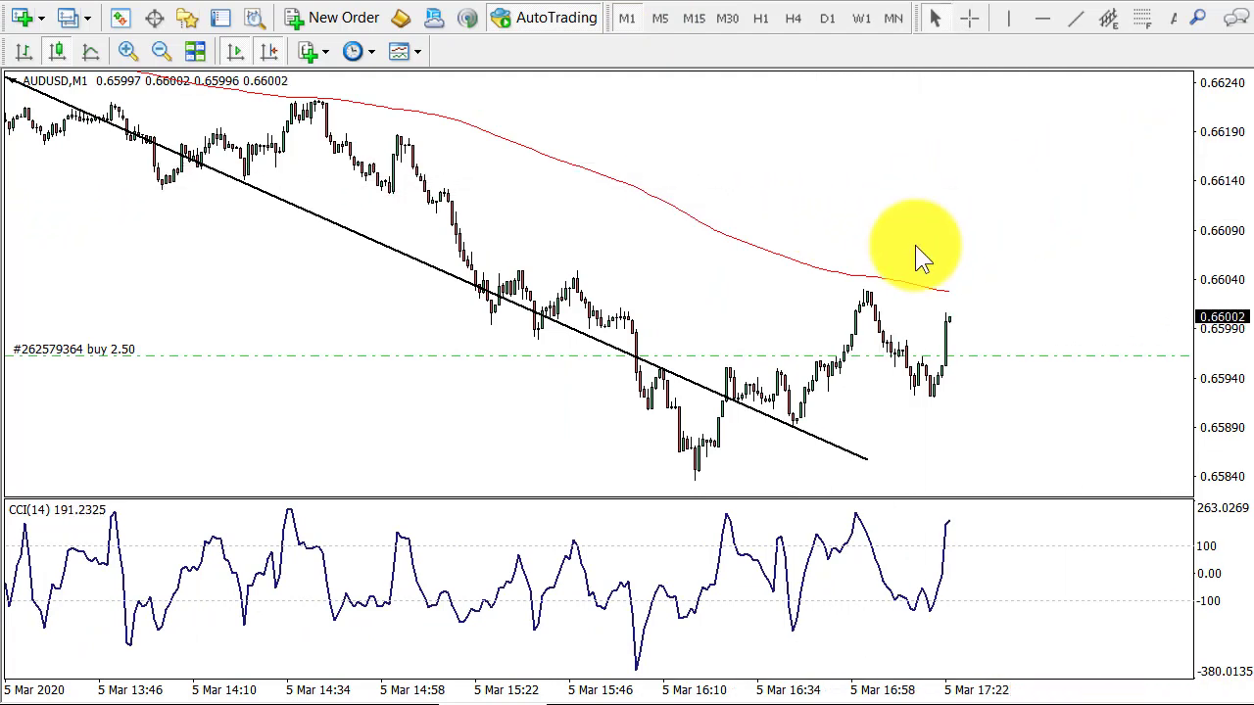
middle_click(927, 188)
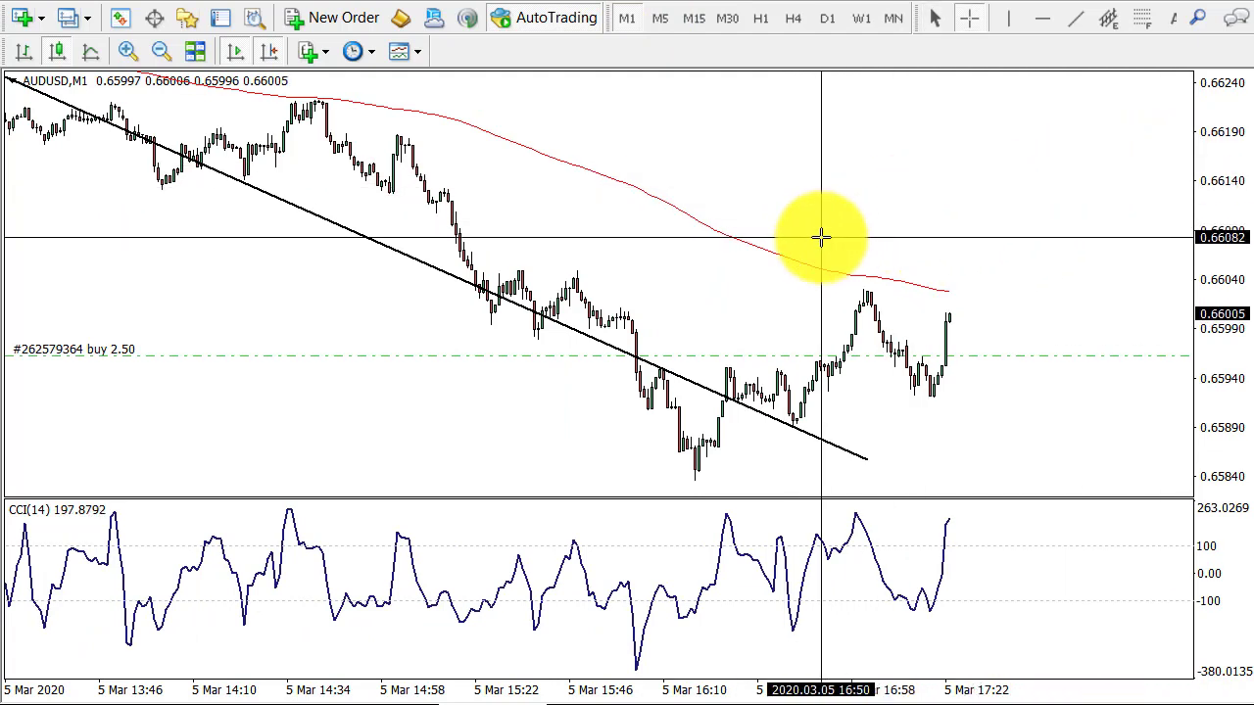
Bring the take profit and stop loss levels into view on the M1 chart and examine them against the buy entry
drag(1212, 169, 1220, 196)
middle_click(1002, 88)
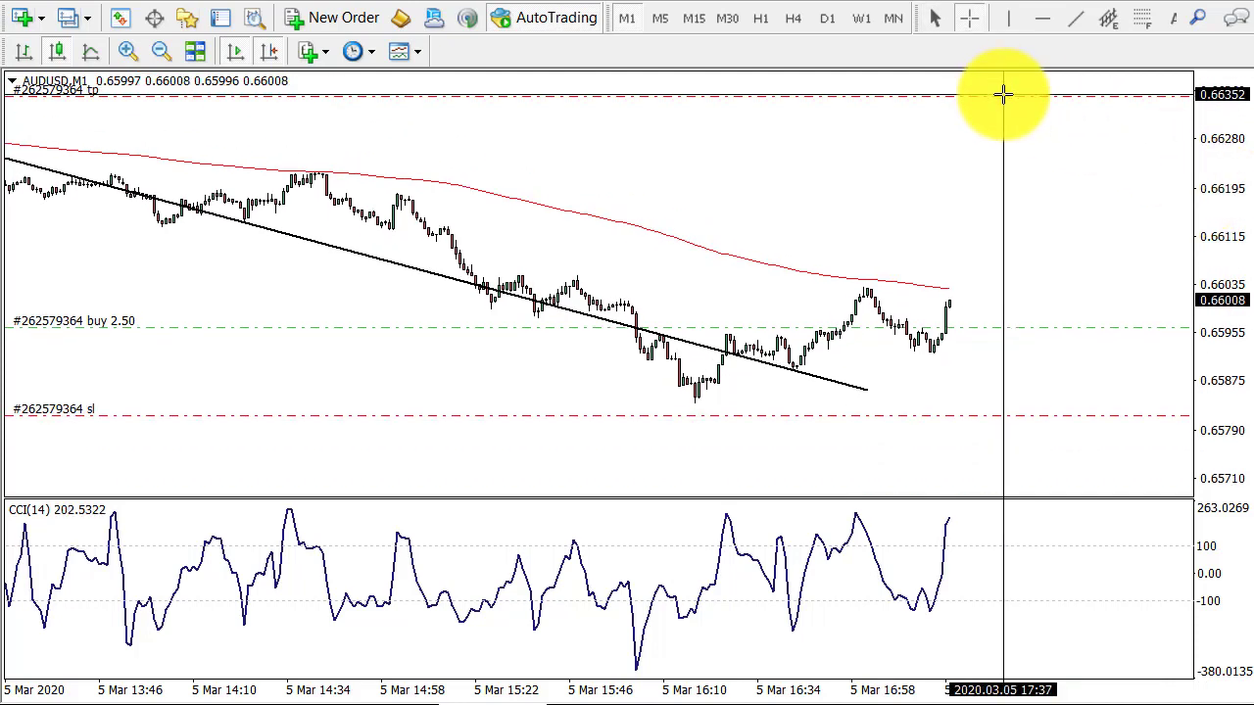
click(969, 415)
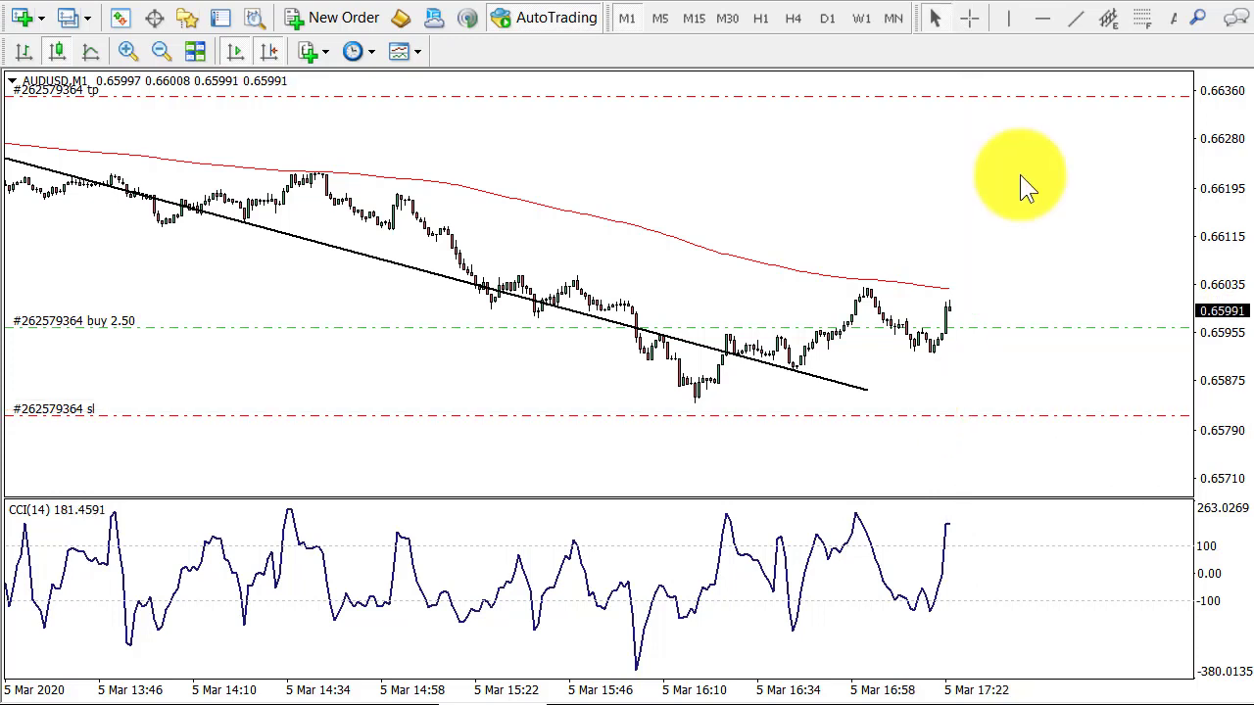
middle_click(988, 352)
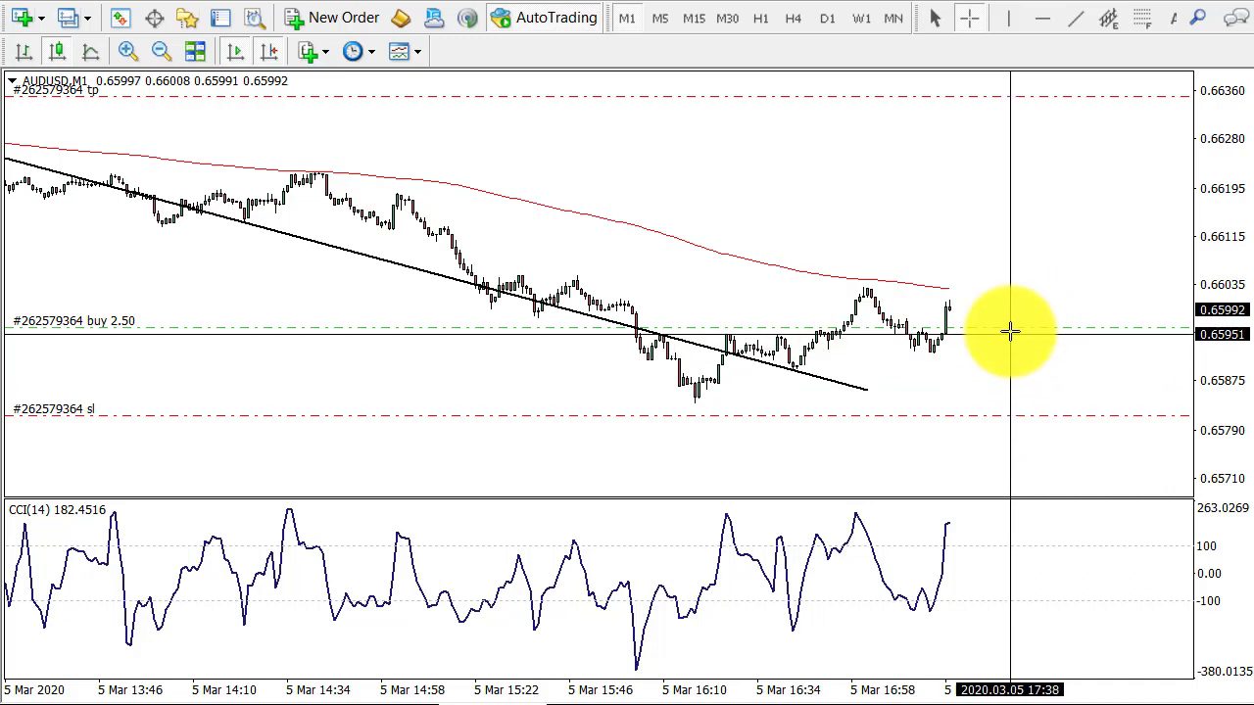
drag(1008, 330, 1055, 408)
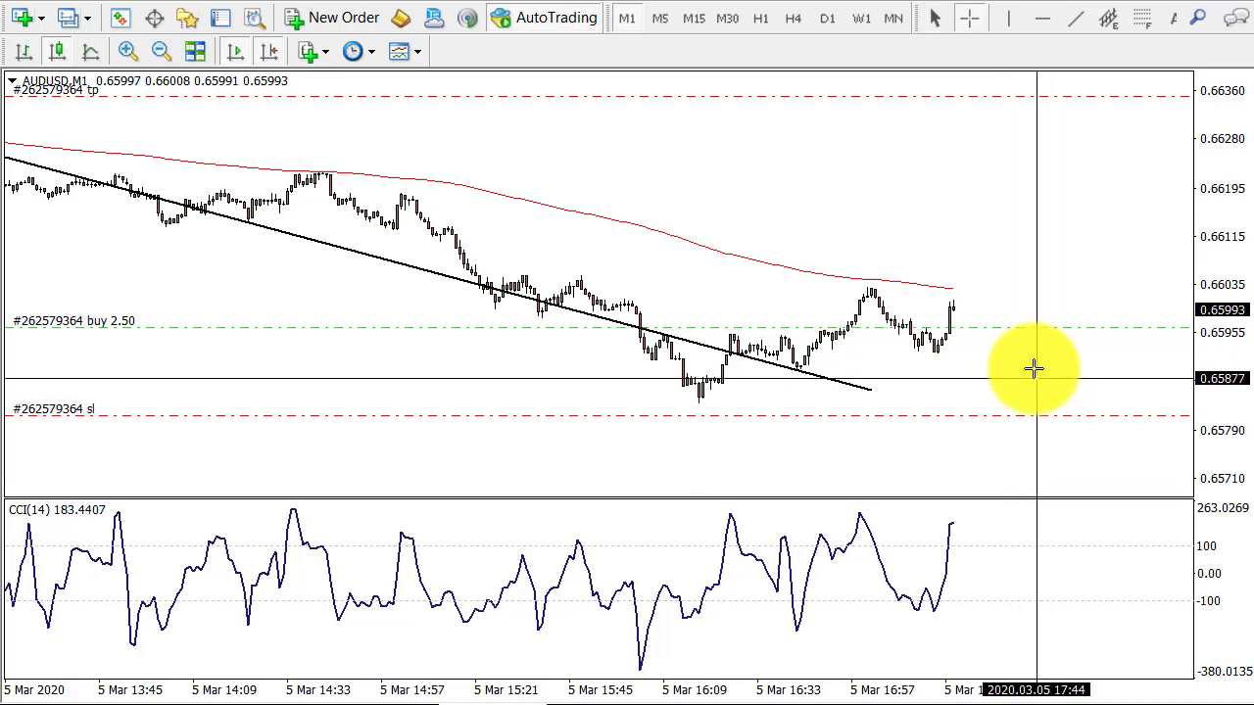
drag(1010, 326, 1049, 171)
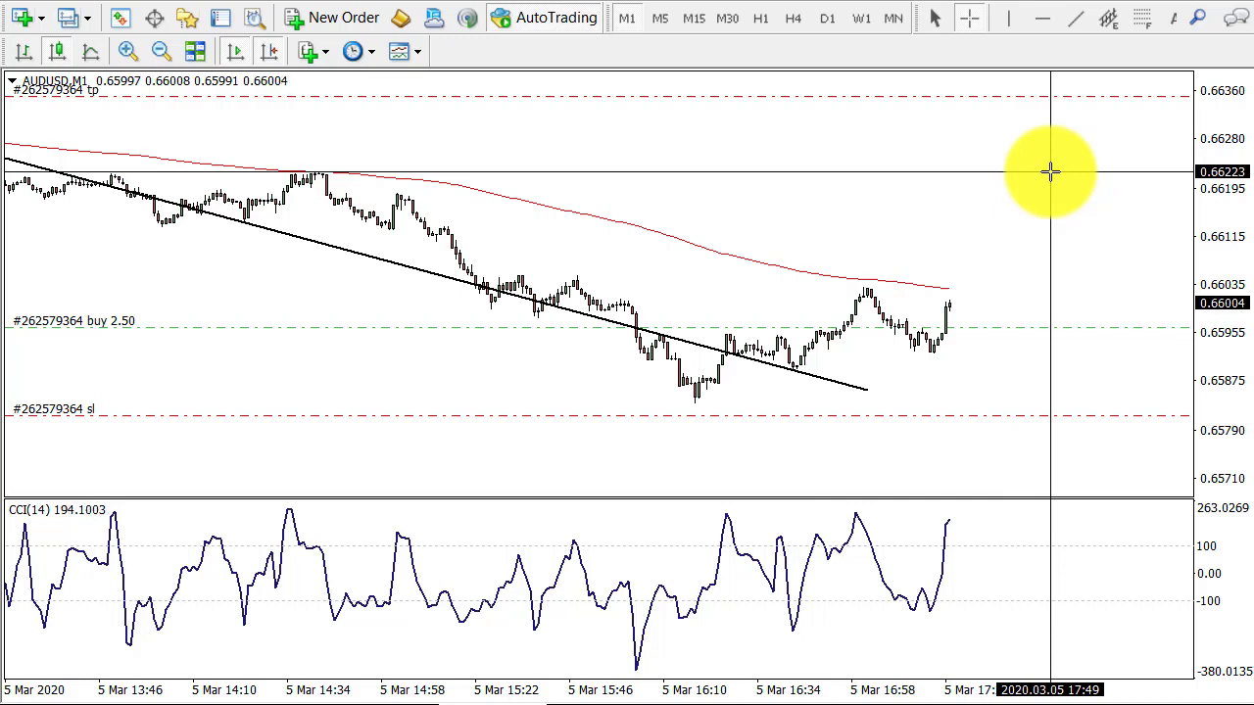
Add a horizontal line at 0.66220 on the M1 chart, level with the earlier swing high above the moving average
click(1043, 18)
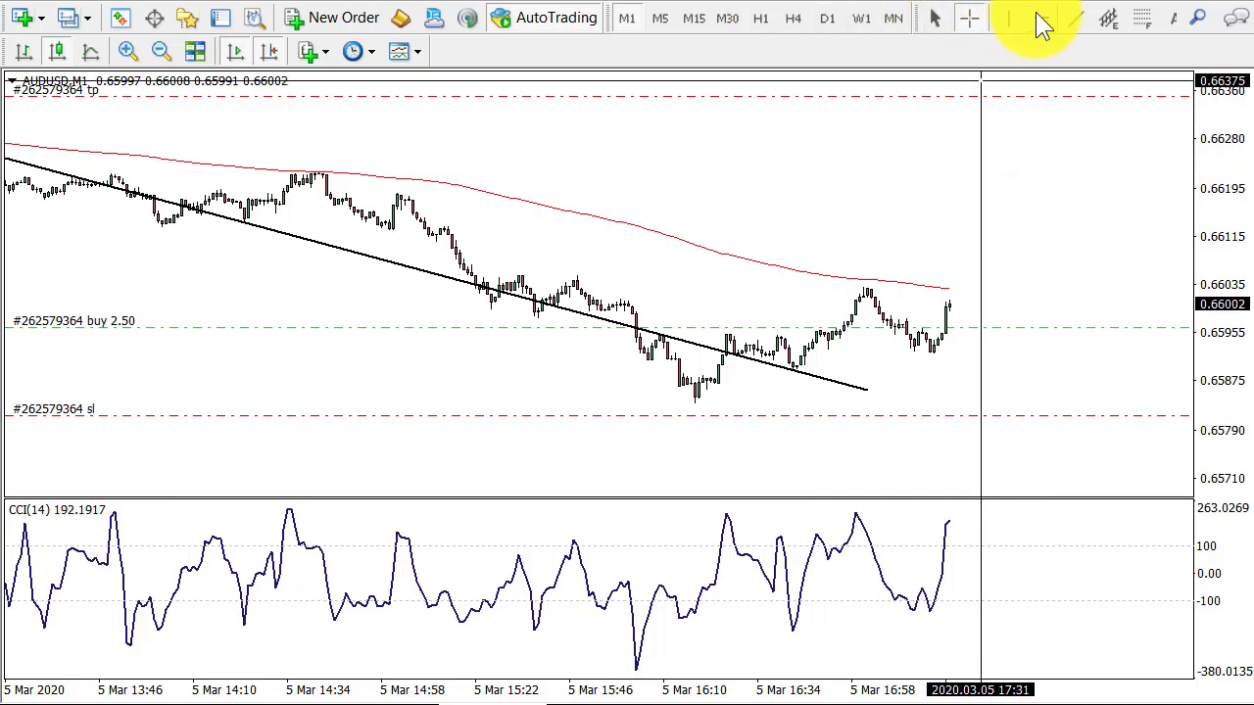
click(968, 173)
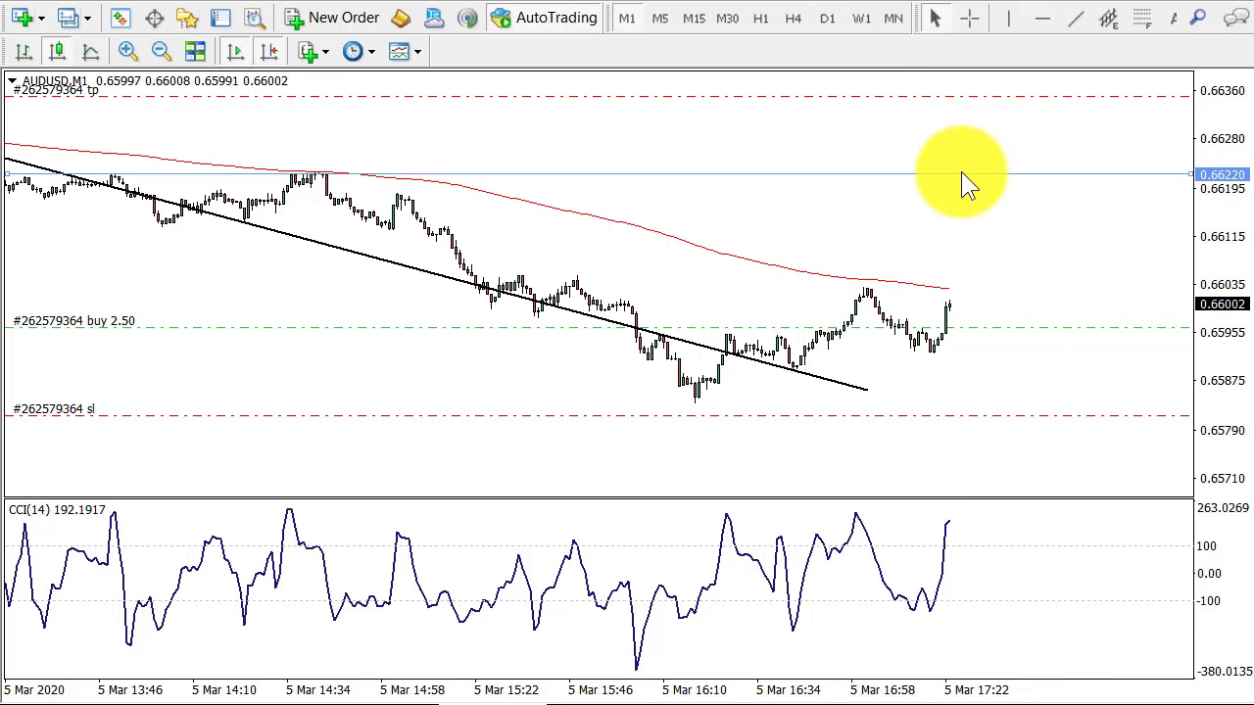
middle_click(979, 250)
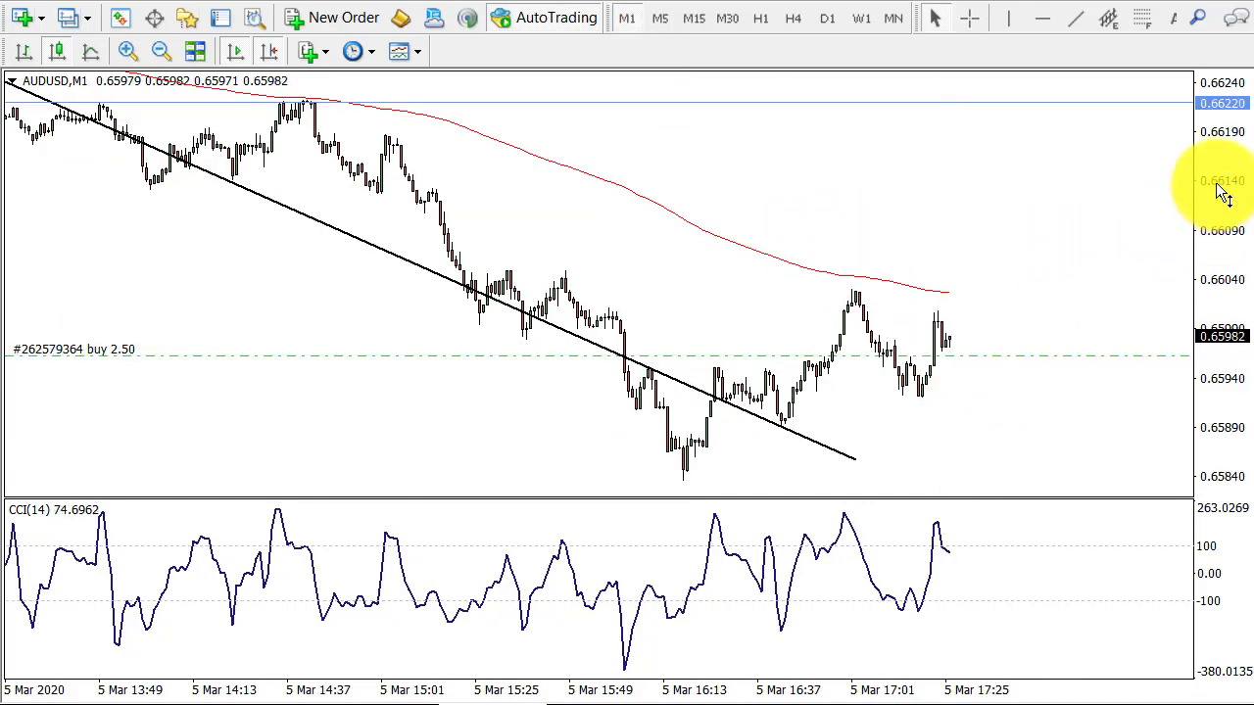
Raise the horizontal line on the M1 chart to 0.66261 and inspect its placement
drag(1223, 193, 1088, 225)
middle_click(811, 186)
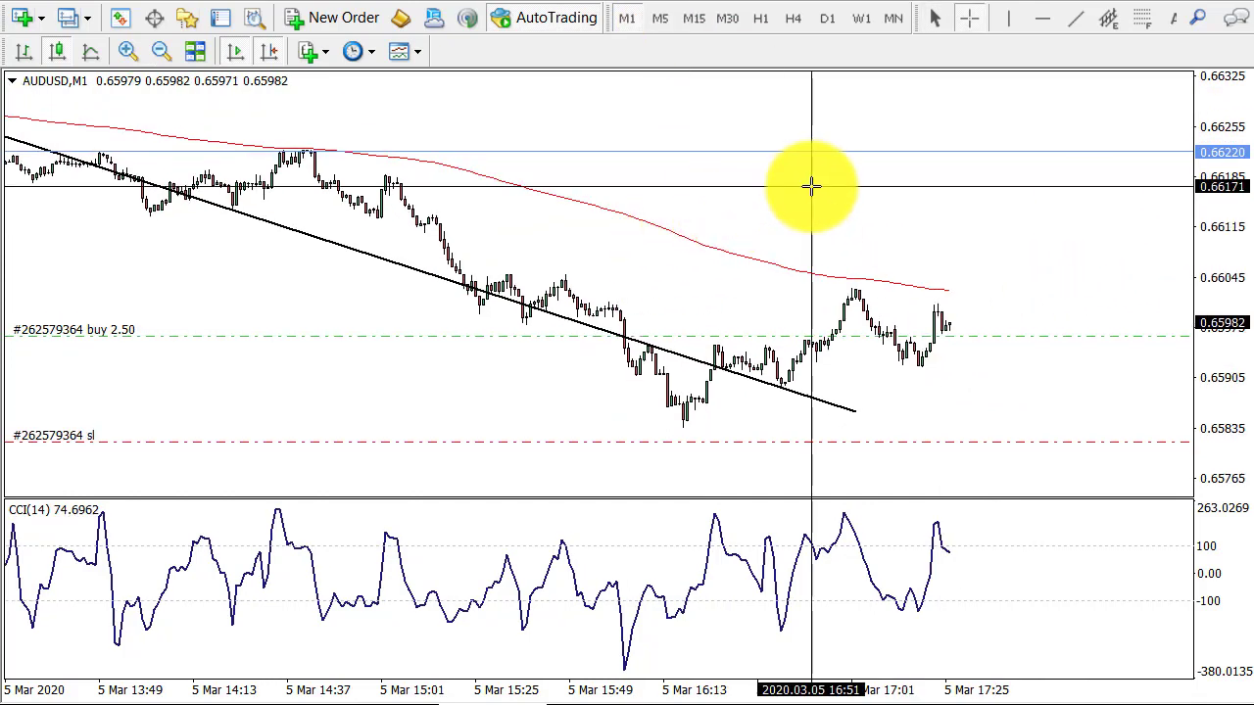
middle_click(811, 187)
drag(806, 151, 860, 122)
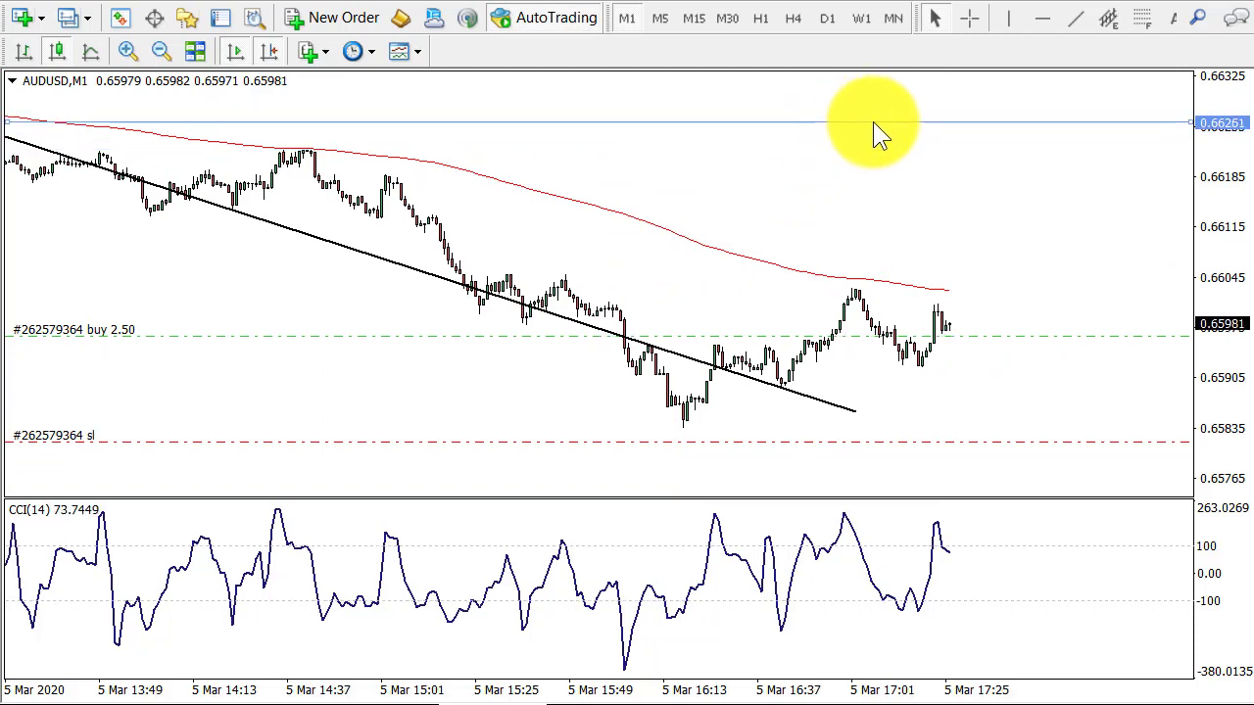
middle_click(773, 215)
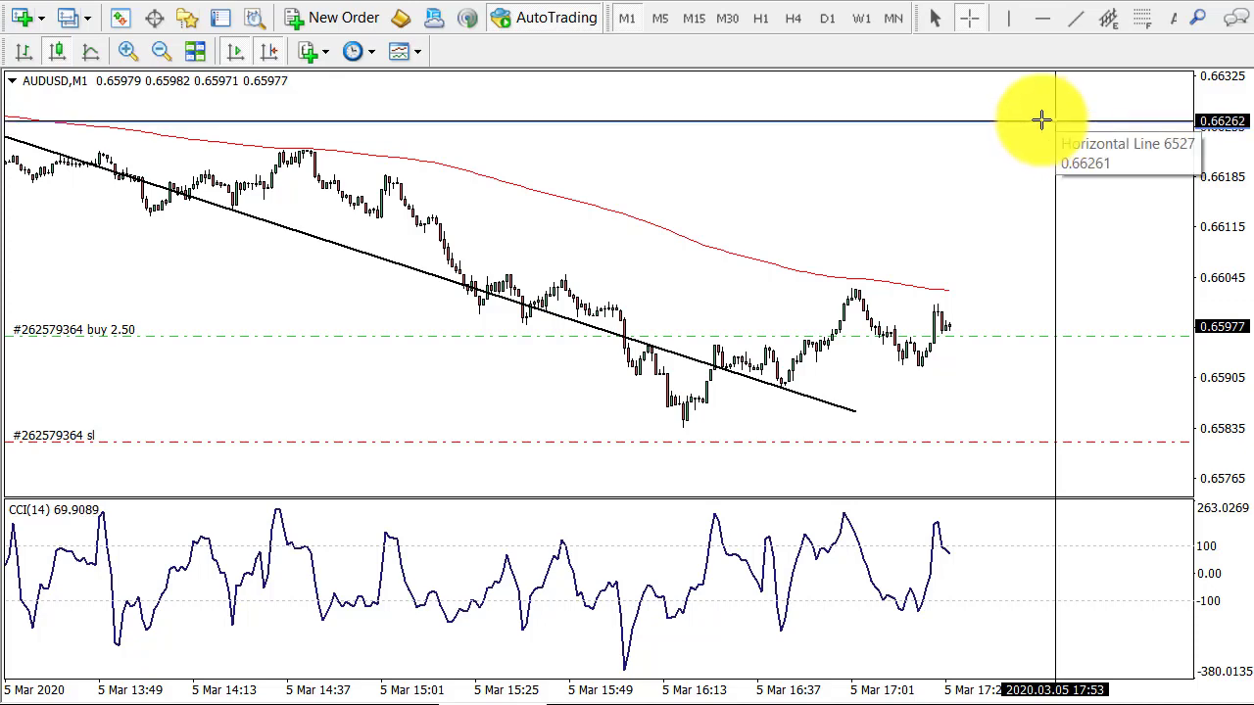
On the M5 chart, raise the buy position's take profit to 0.66362, at the swing high where the falling trend line starts
click(658, 16)
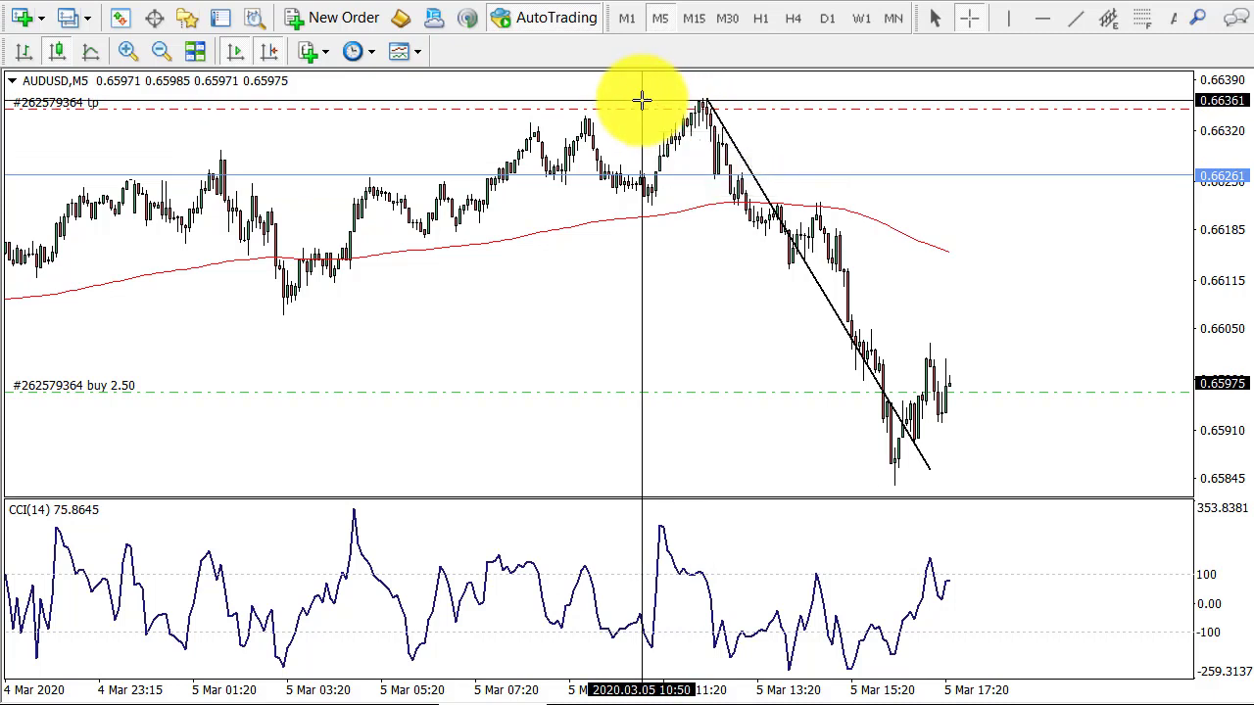
drag(623, 106, 653, 99)
middle_click(947, 145)
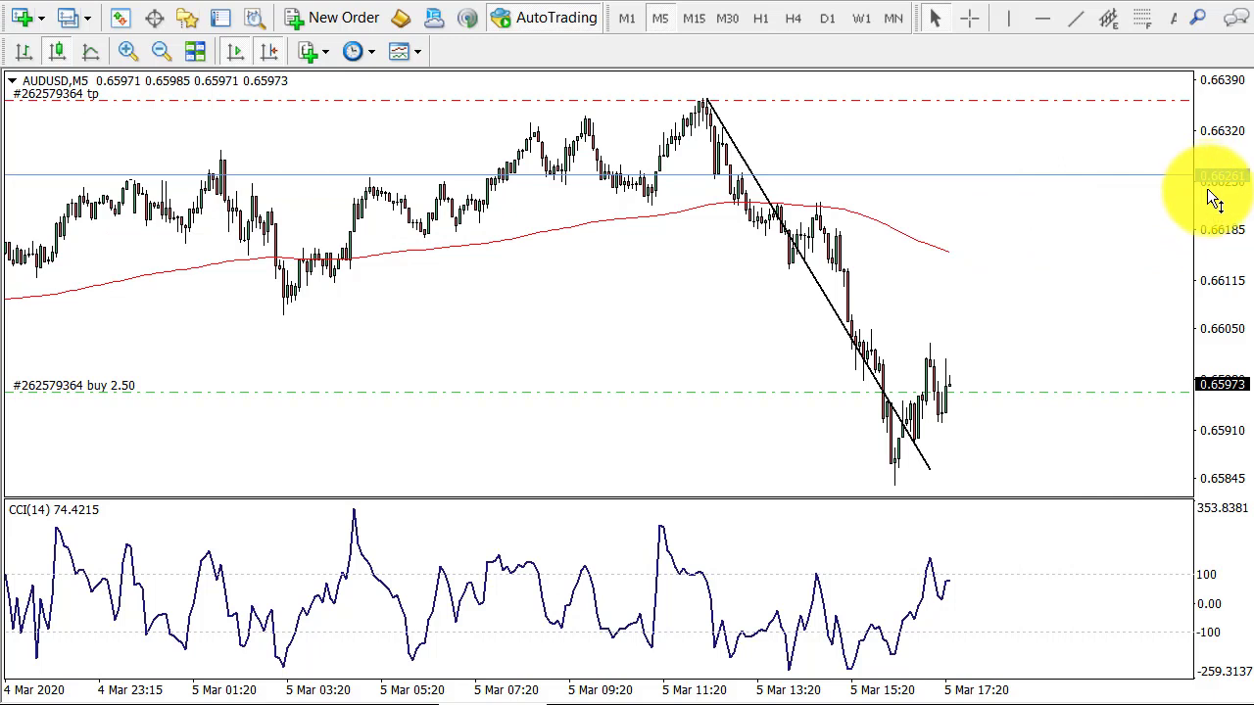
drag(1206, 188, 1207, 206)
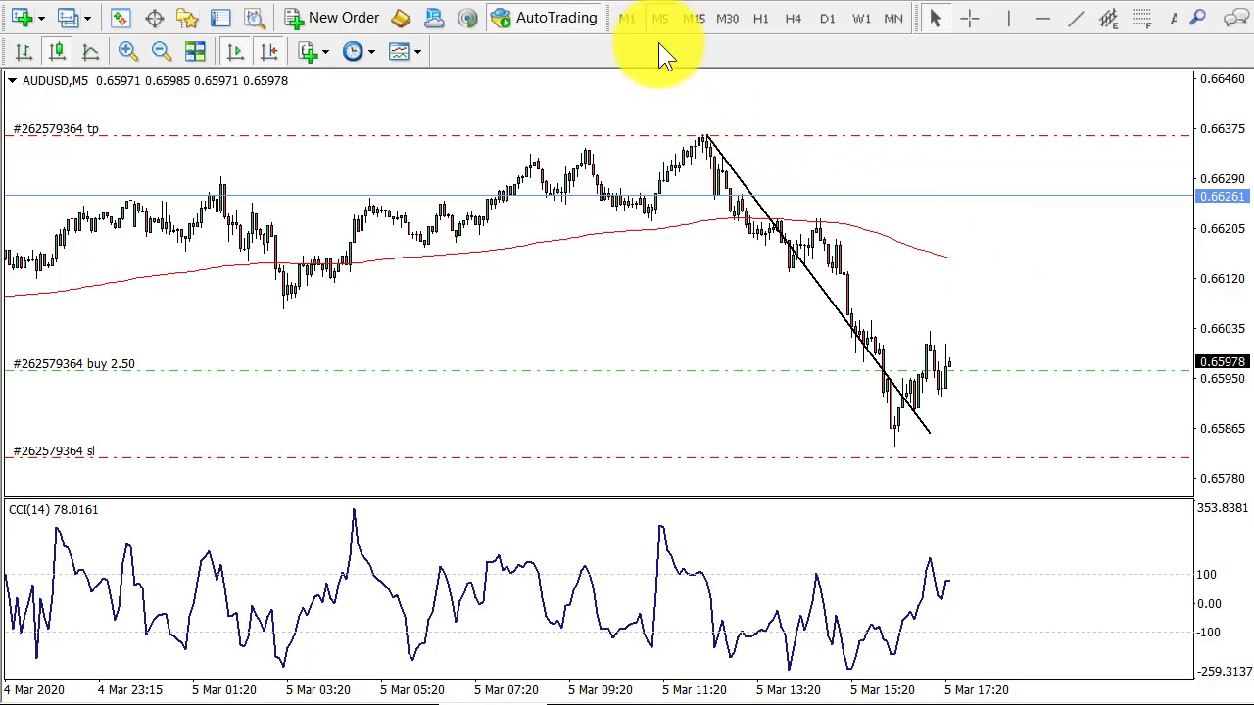
Review the trade levels on M1, and on H1 compare the latest low and the 4 March low with the 200-period moving average
click(632, 25)
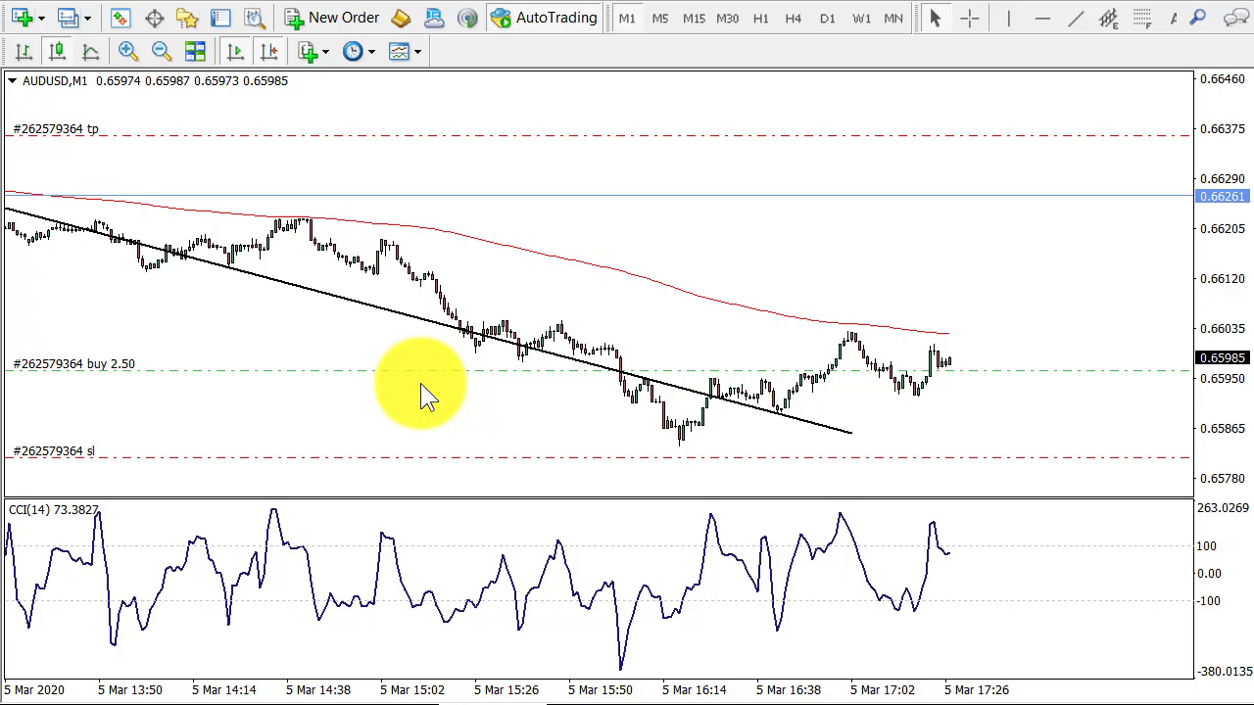
click(761, 19)
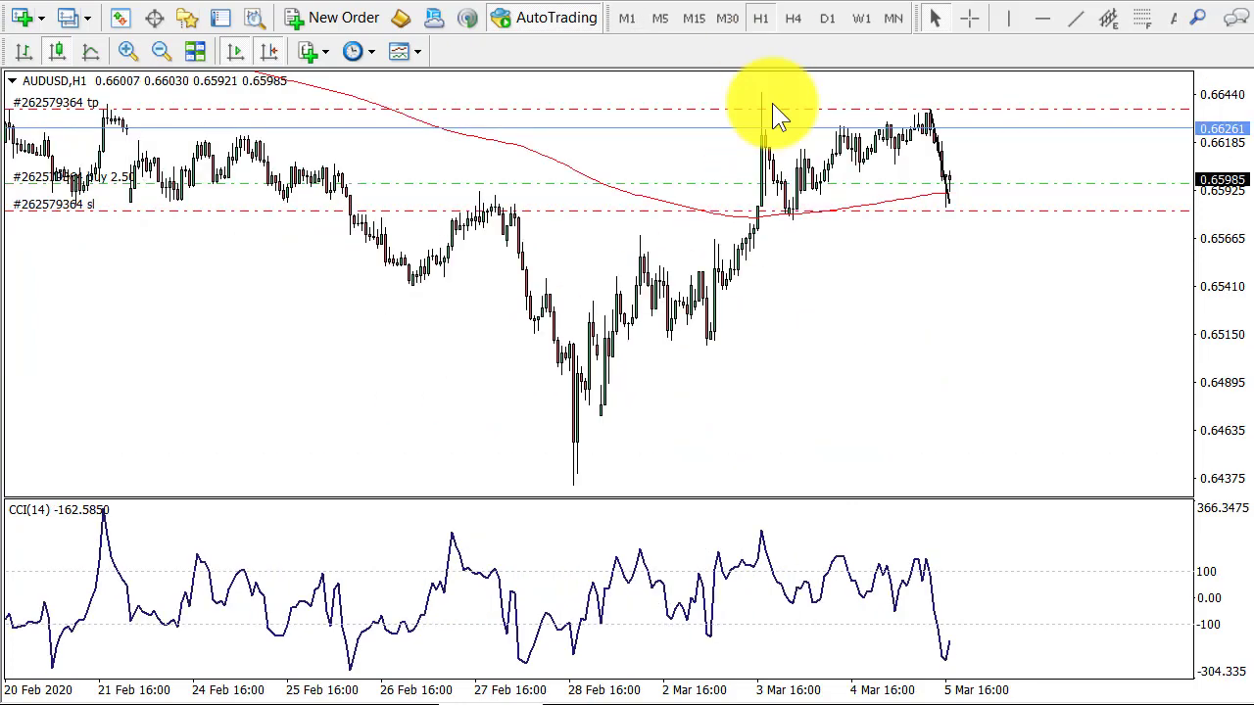
middle_click(882, 267)
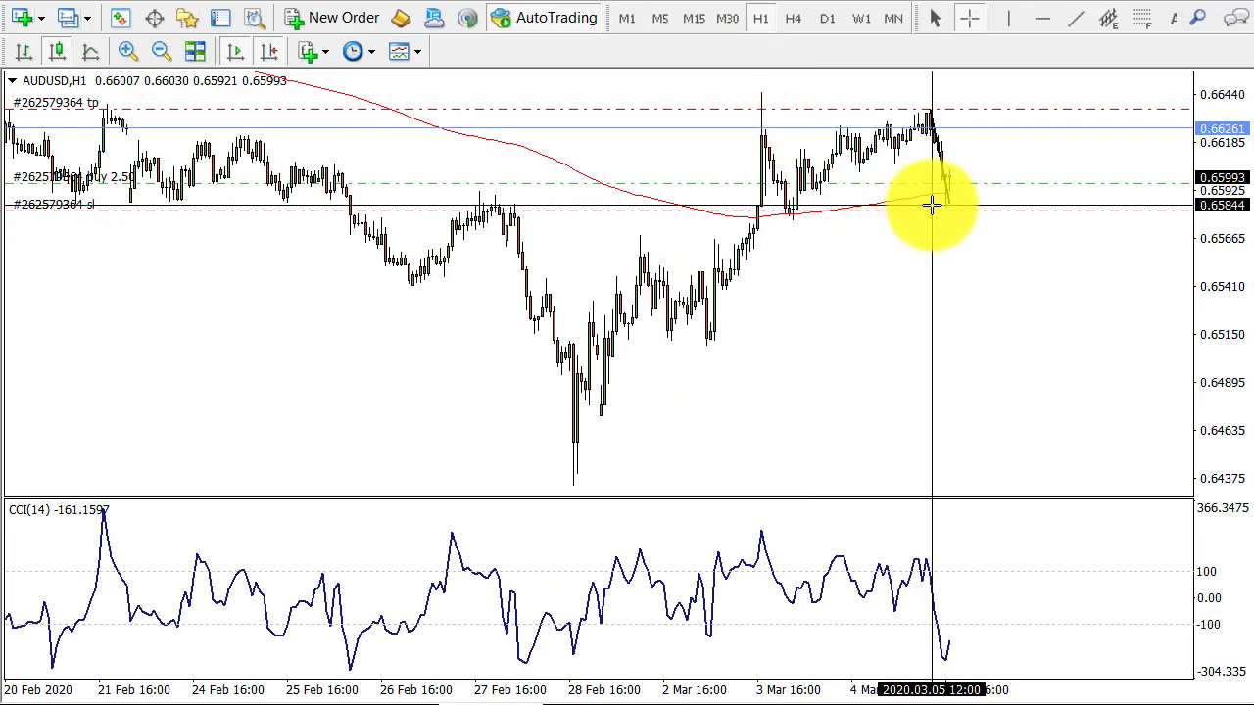
drag(947, 205, 780, 227)
mouse_move(796, 214)
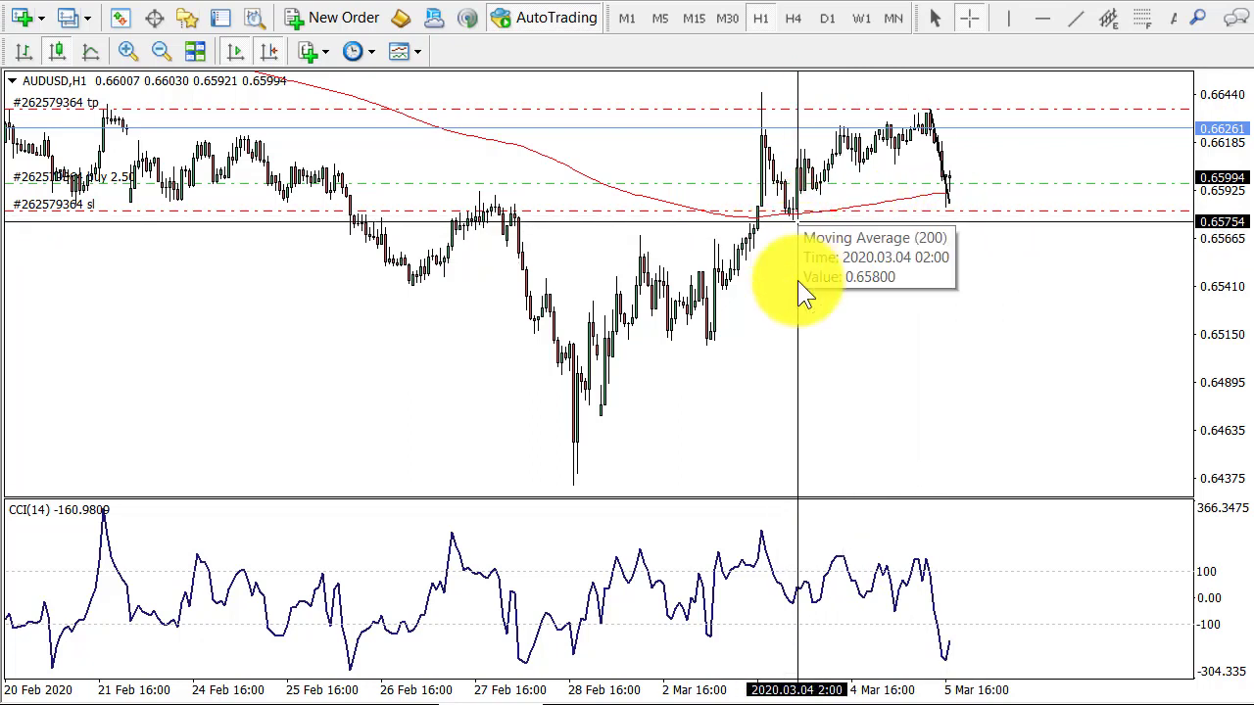
drag(799, 224, 943, 192)
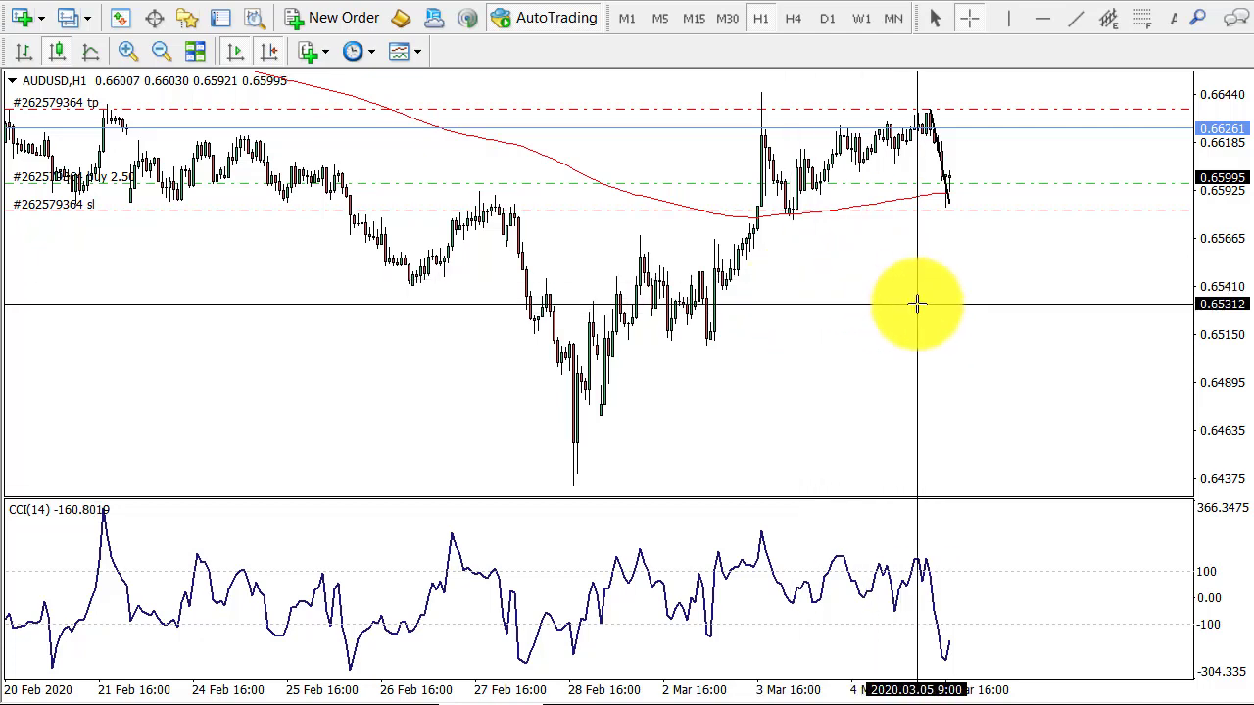
On the M5 chart, examine the closed buy trade and measure the move from below its entry to the take profit exit
click(660, 18)
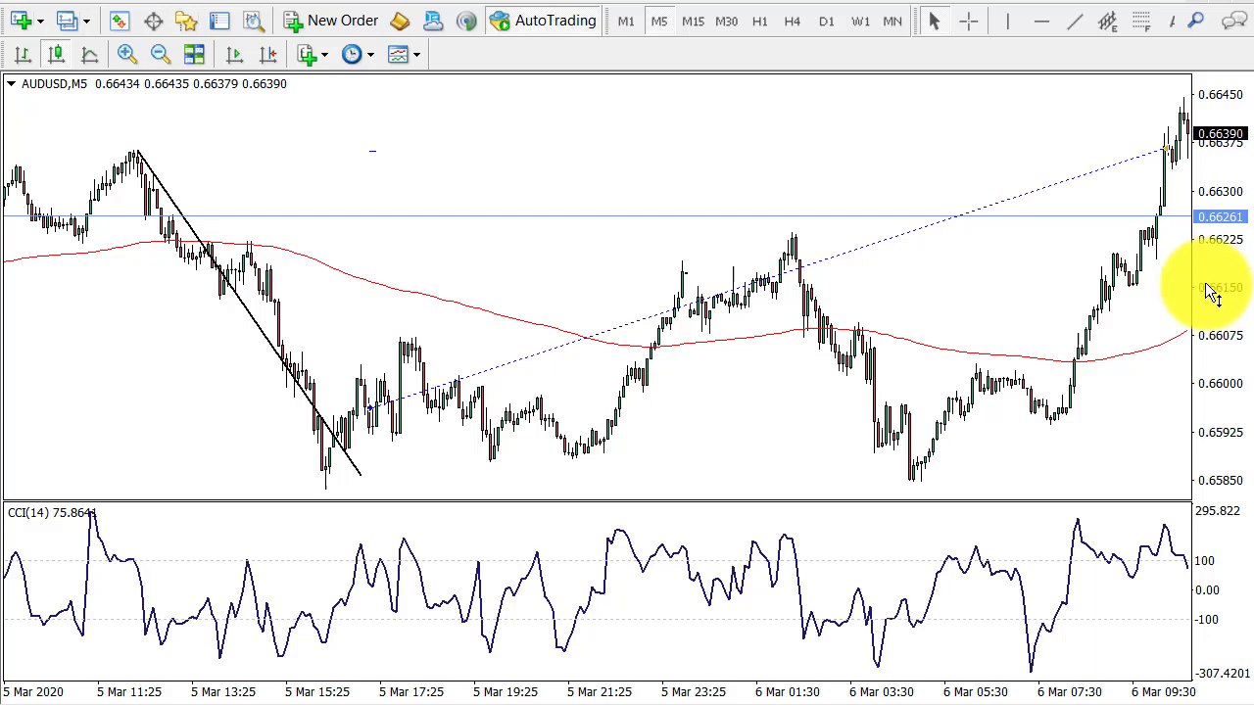
middle_click(848, 176)
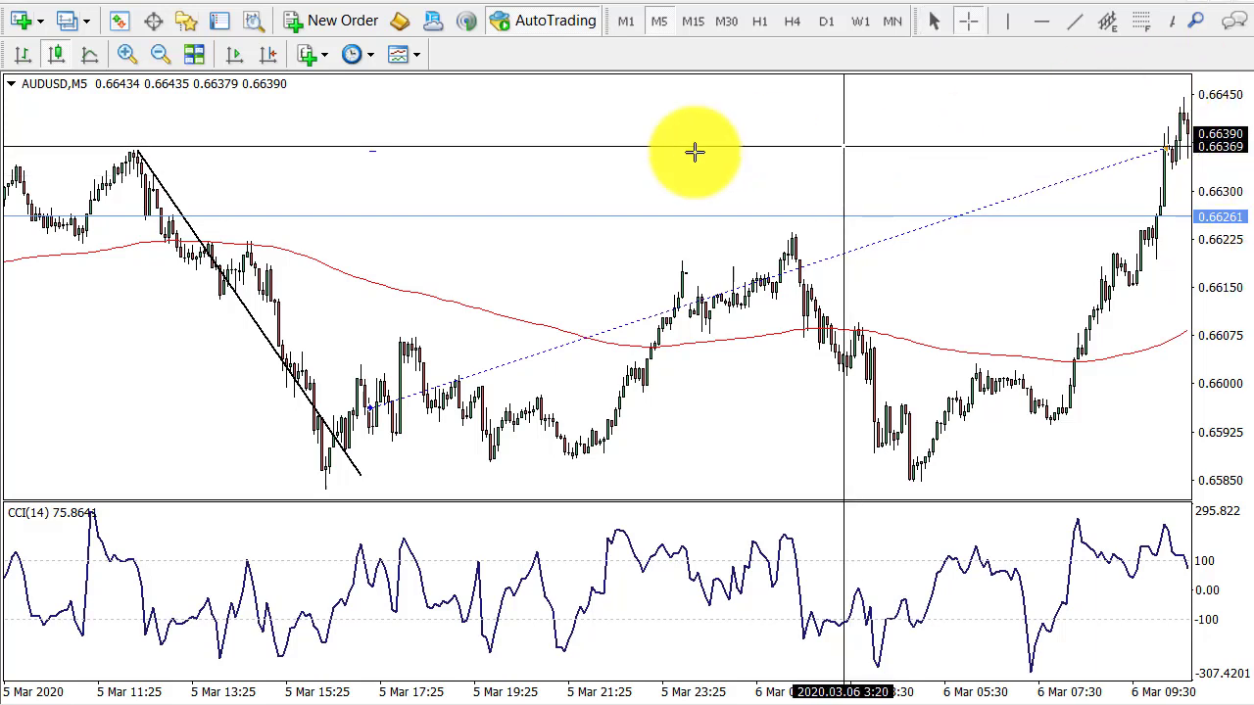
mouse_move(371, 406)
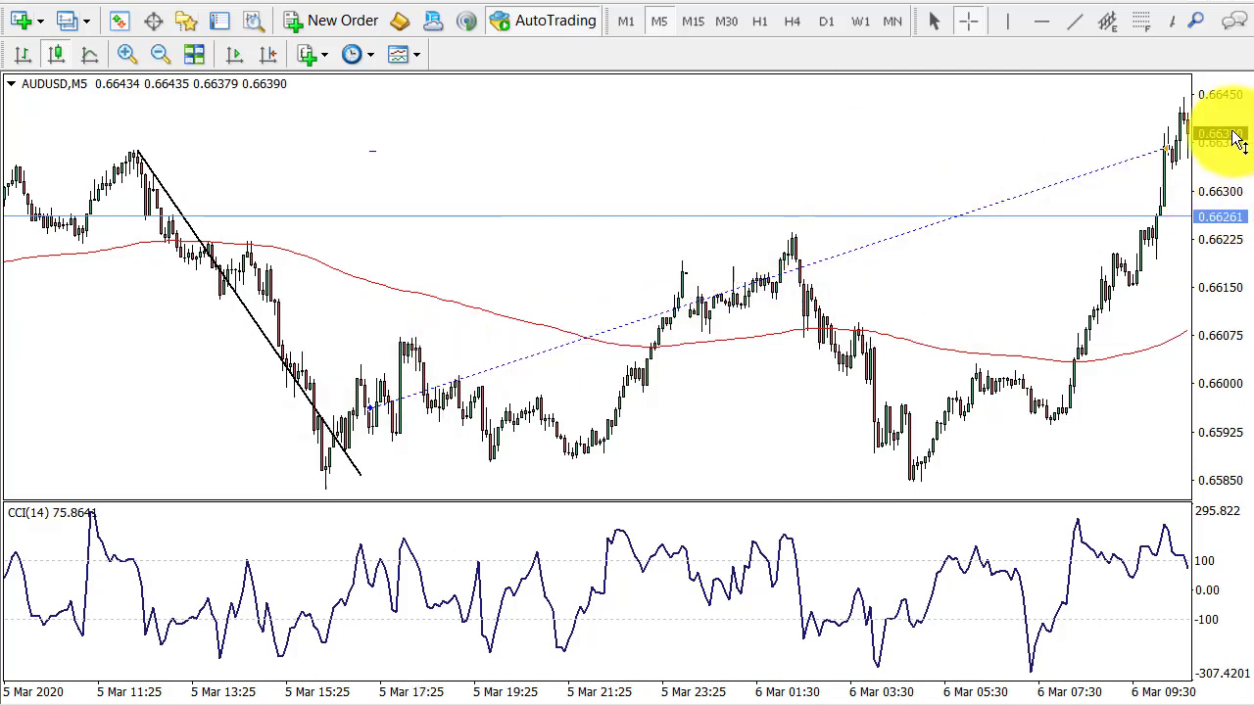
middle_click(331, 465)
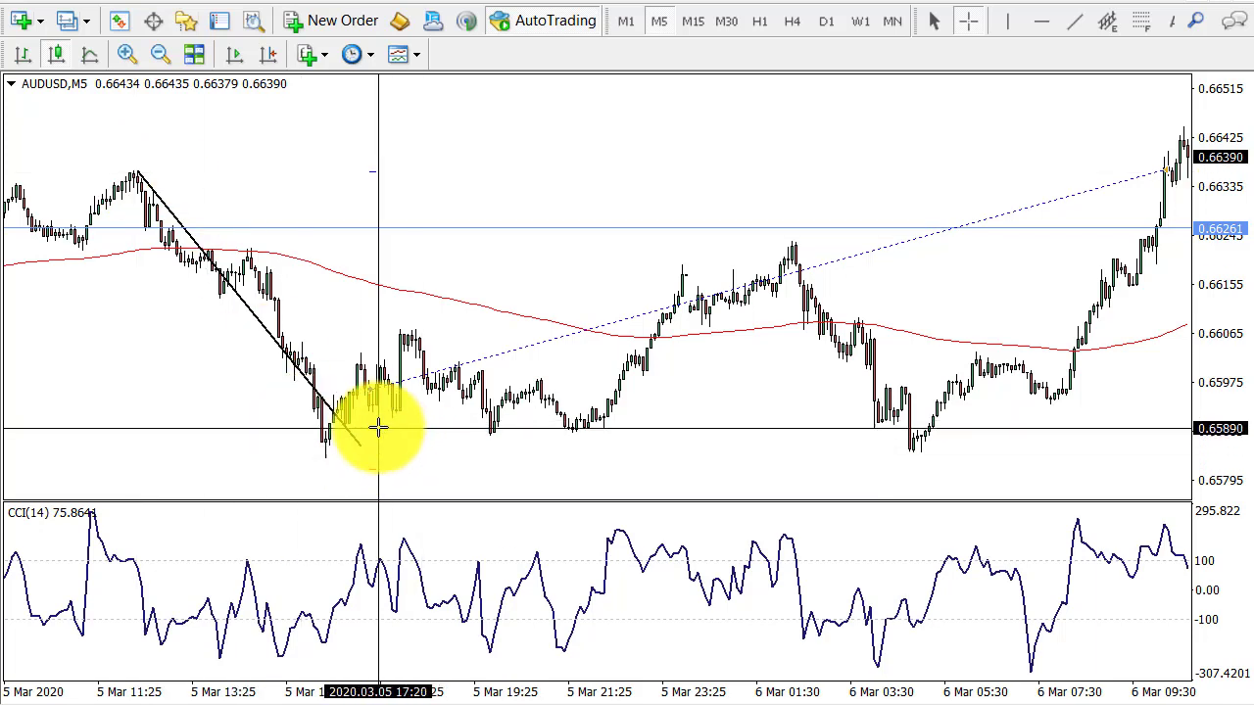
drag(370, 421, 1164, 168)
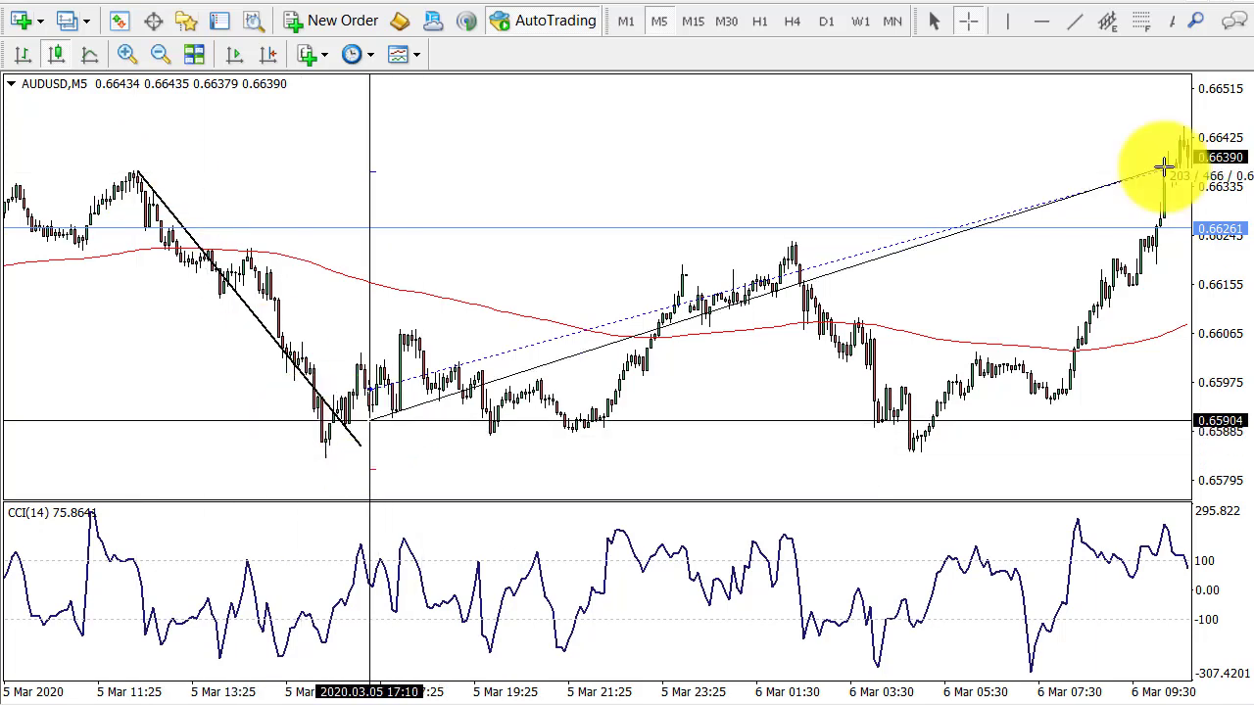
drag(1163, 168, 1164, 169)
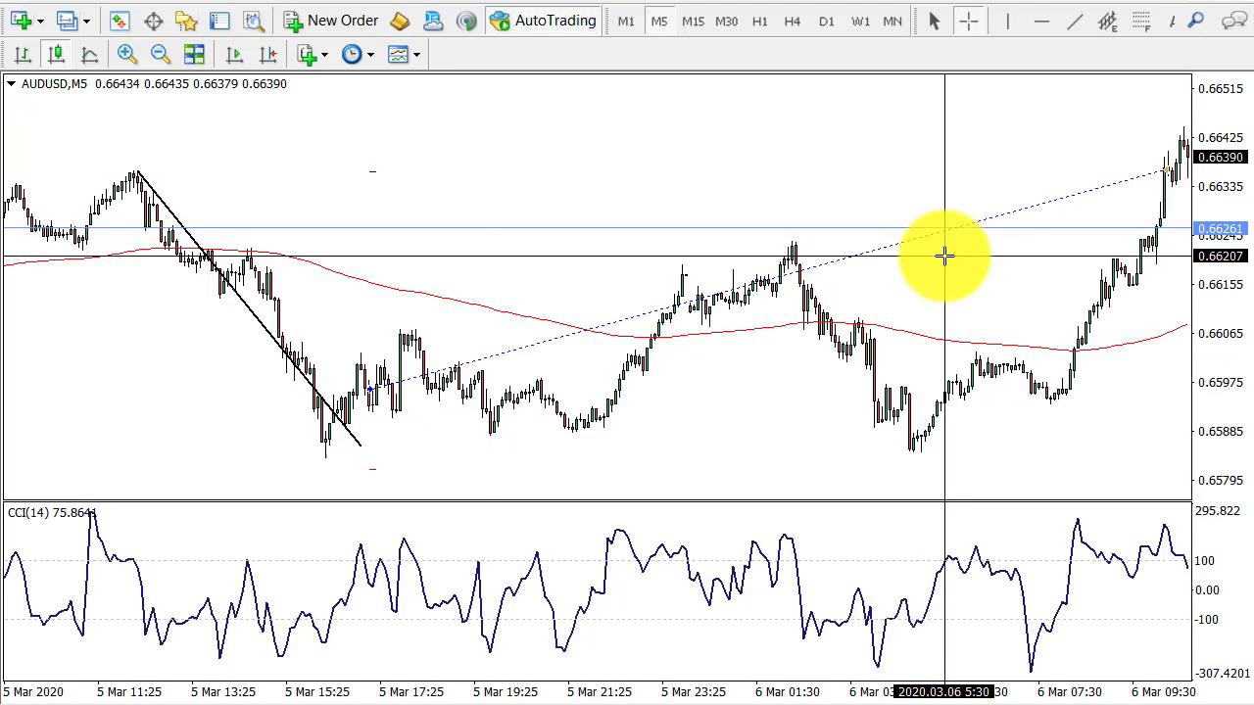
Examine the M5 price action after the take profit exit through the end of 6 March and return to the trade entry
mouse_move(414, 394)
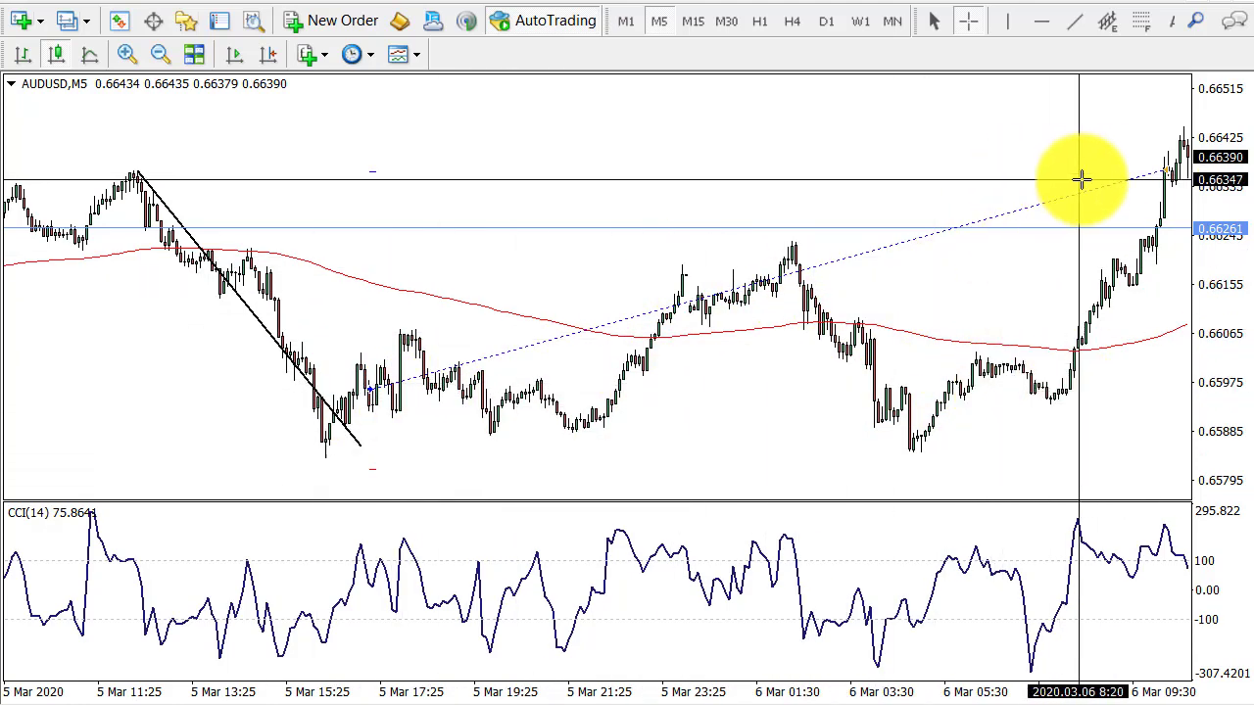
drag(1169, 169, 1169, 168)
scroll(685, 168, right, 3)
drag(843, 181, 834, 182)
key(End)
middle_click(996, 327)
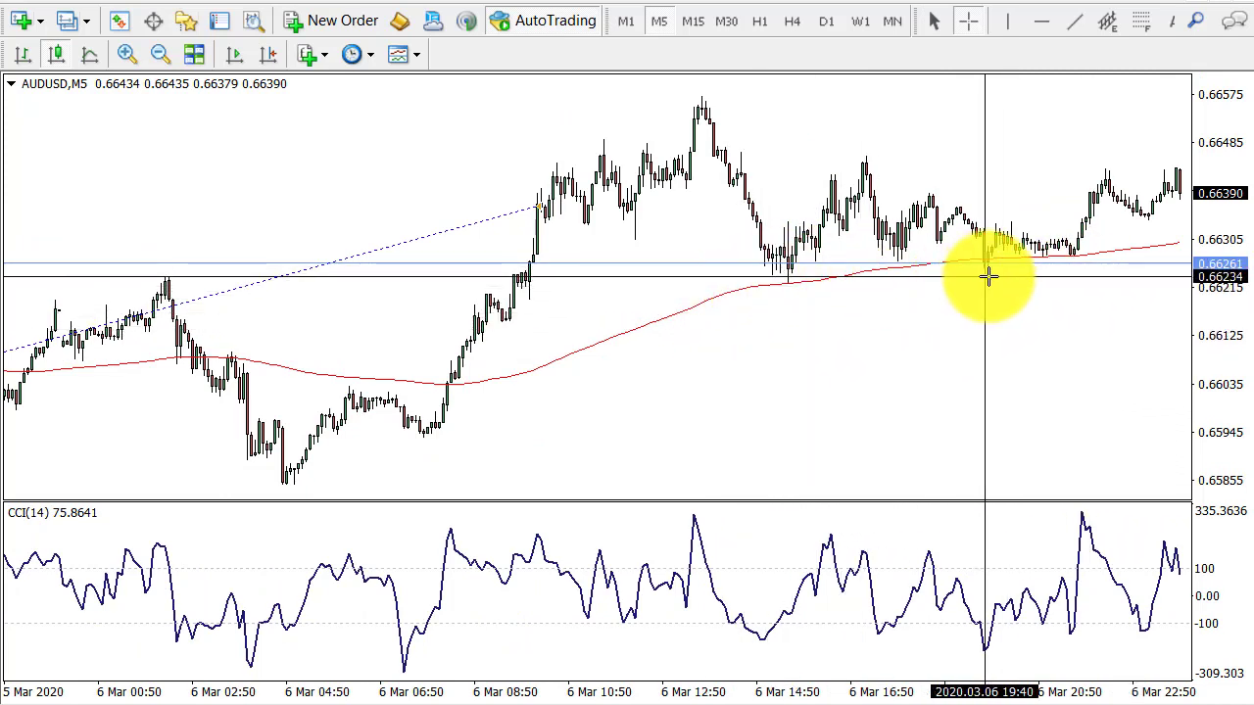
middle_click(911, 272)
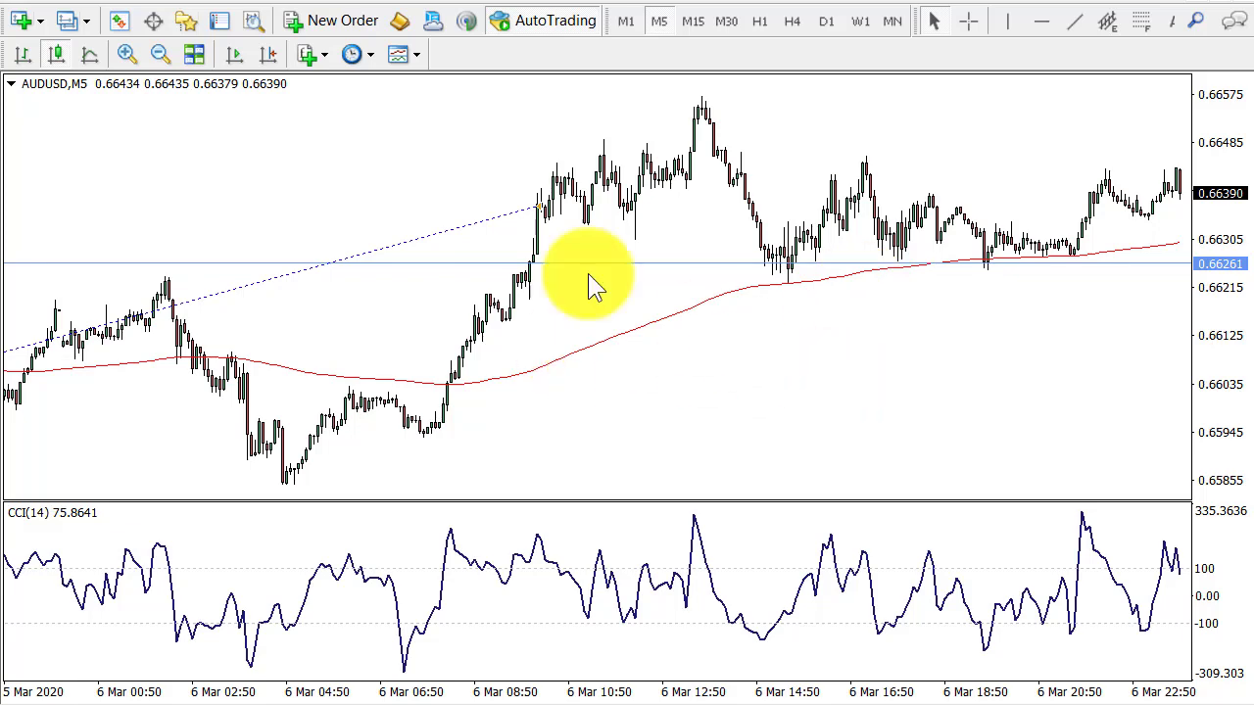
drag(204, 174, 1010, 183)
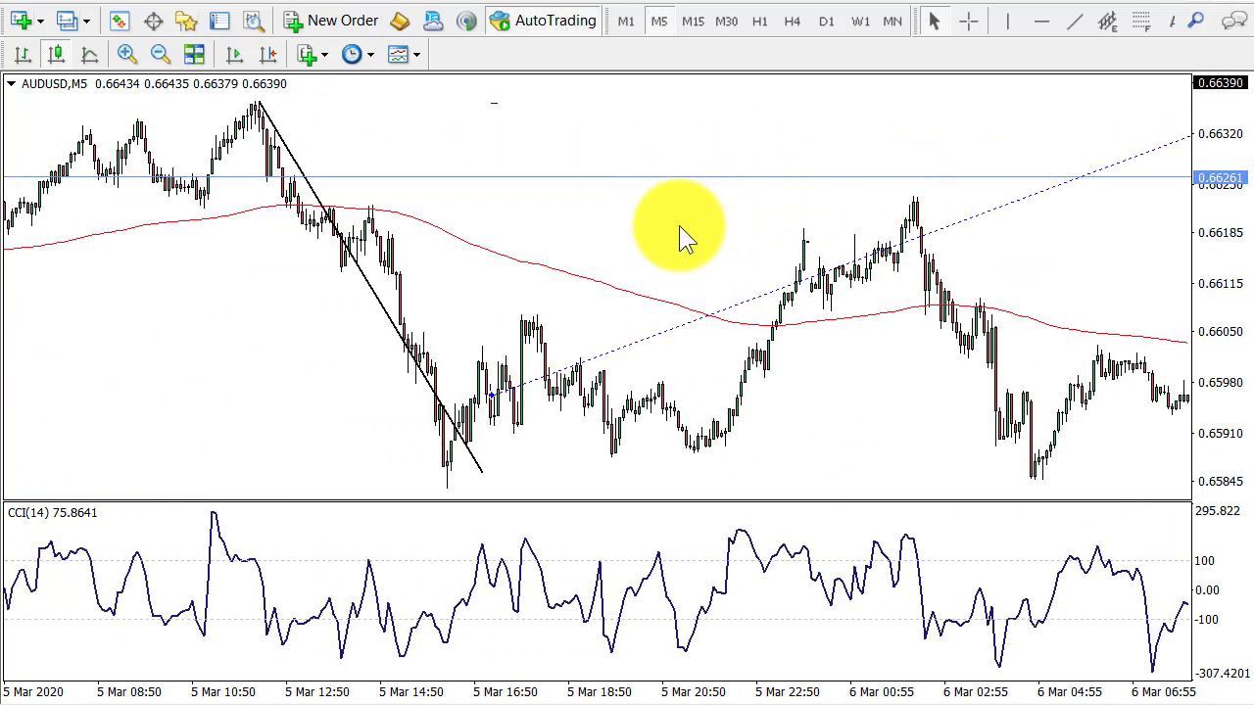
Show the Terminal's trade history and review the closed AUDUSD buy trade's result
key(ctrl+t)
middle_click(1019, 593)
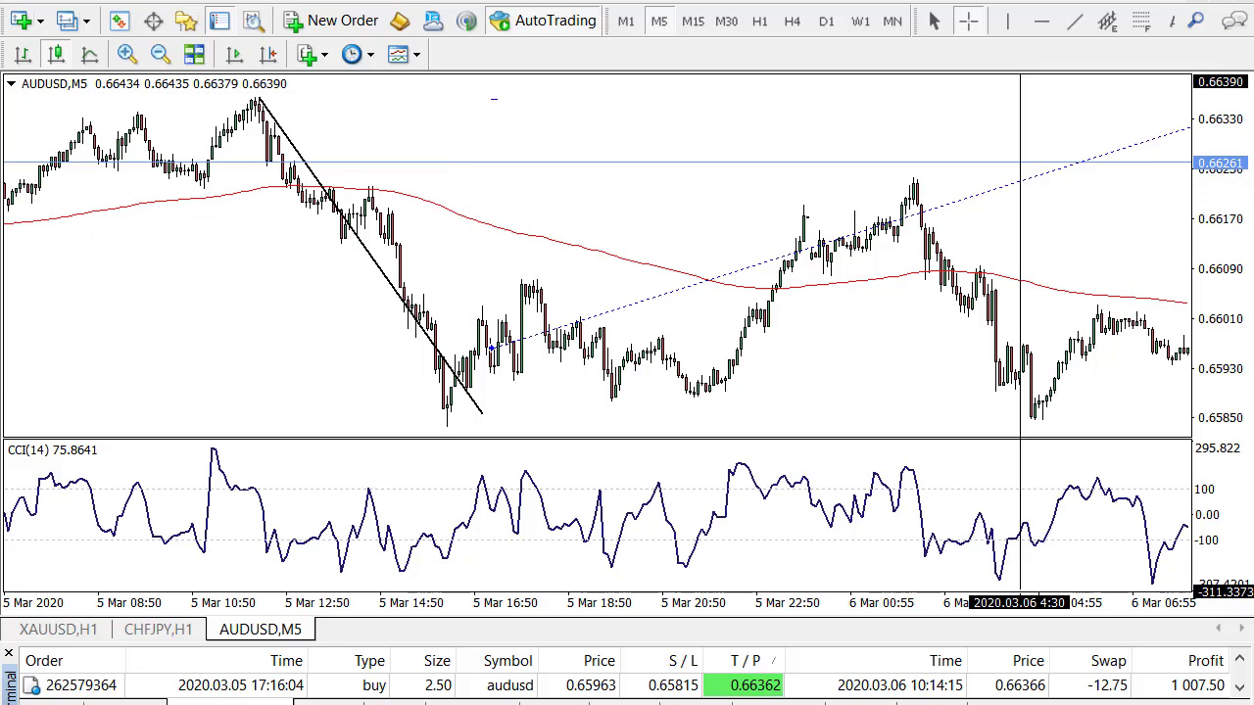
click(904, 434)
Switch the AUDUSD chart to M15, enlarge the candles and inspect the falling trend line near the trade entry
click(759, 21)
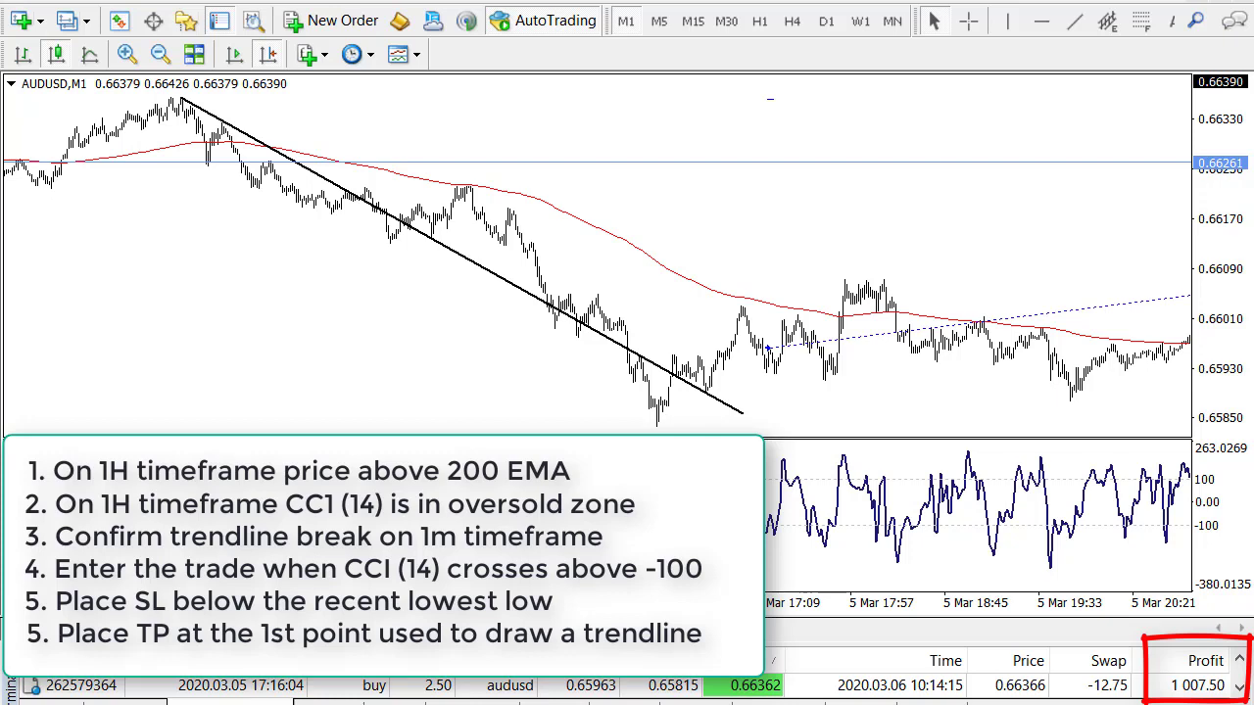
click(691, 20)
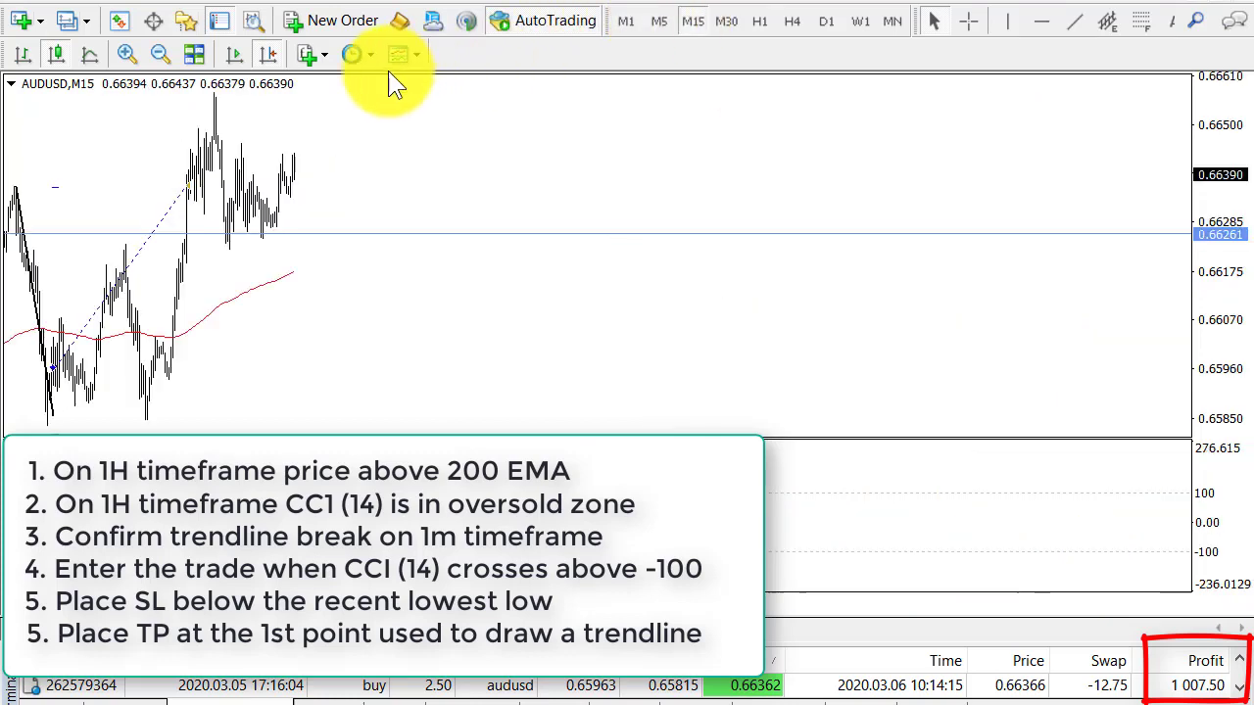
click(125, 55)
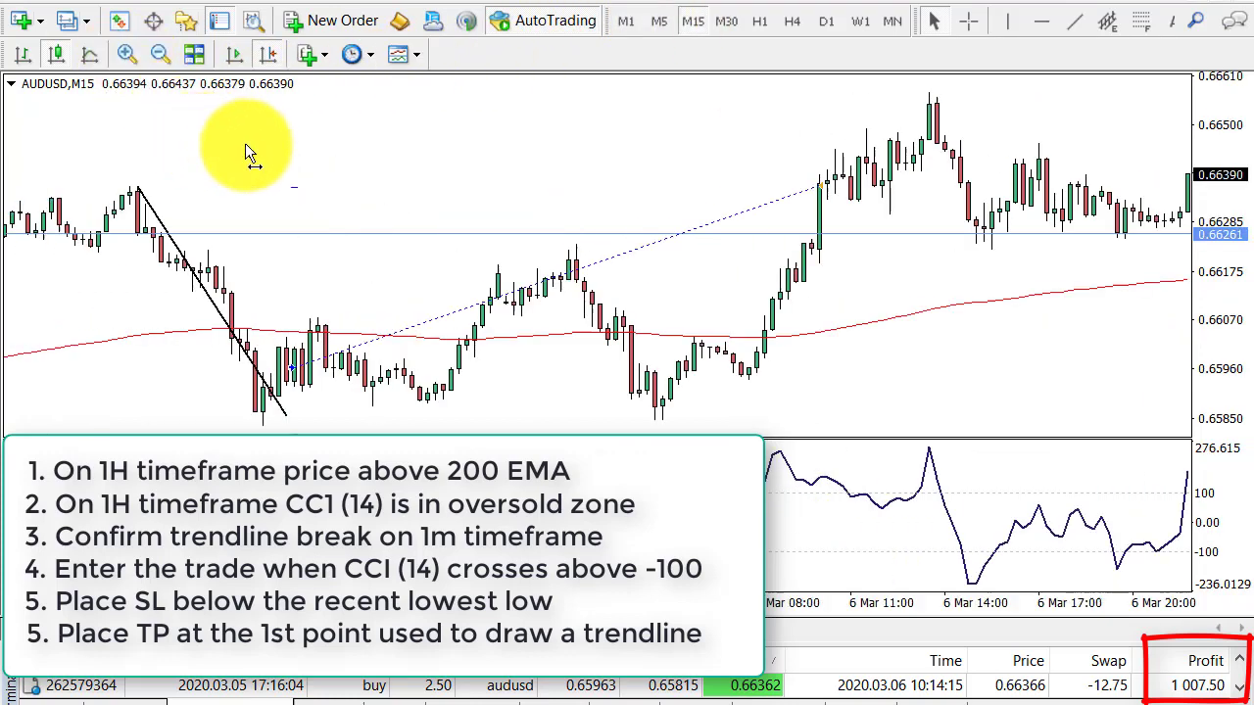
middle_click(308, 302)
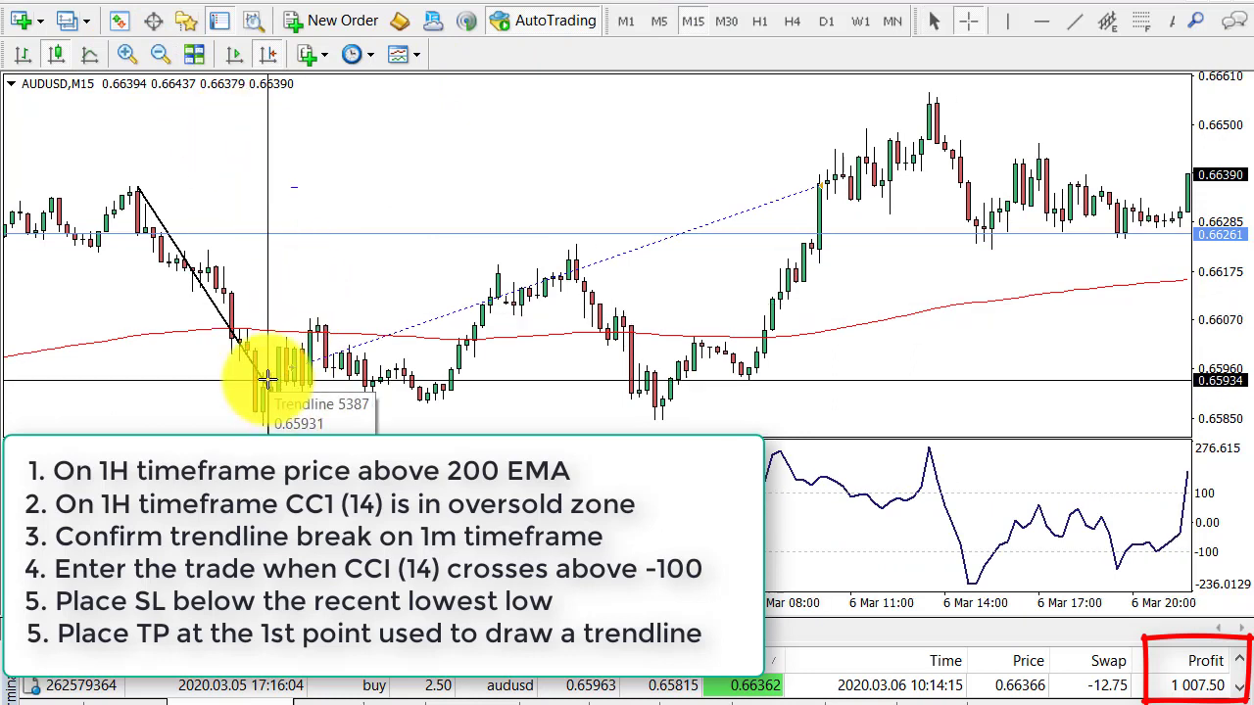